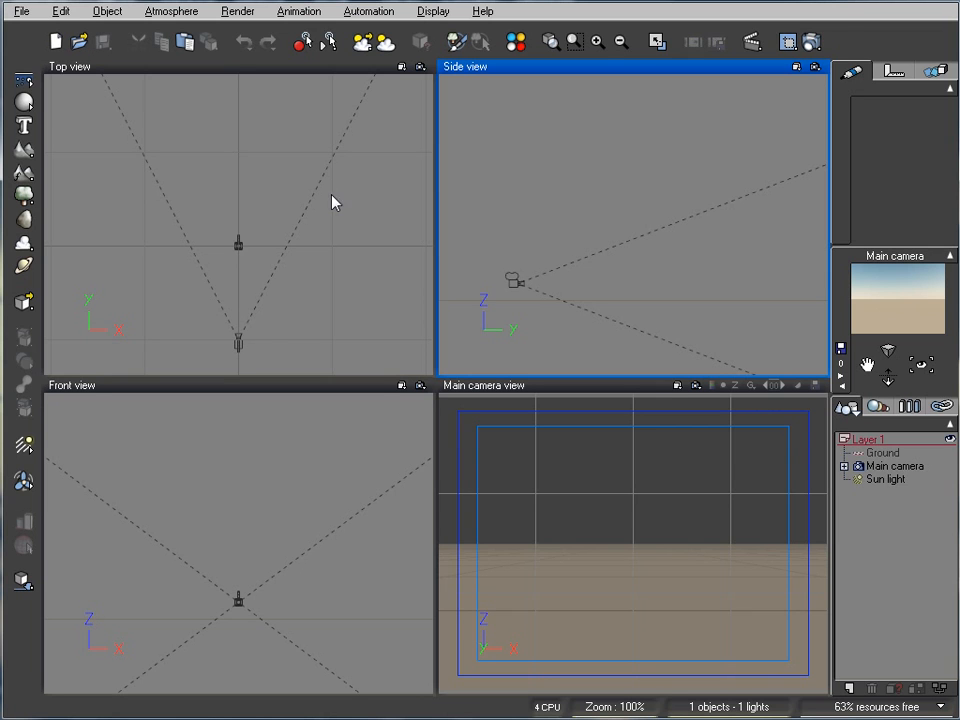
Add a cylinder to the scene and move it down and farther from the camera, undoing any accidental squashing
{"action": "left_click", "coordinate": [21, 106]}
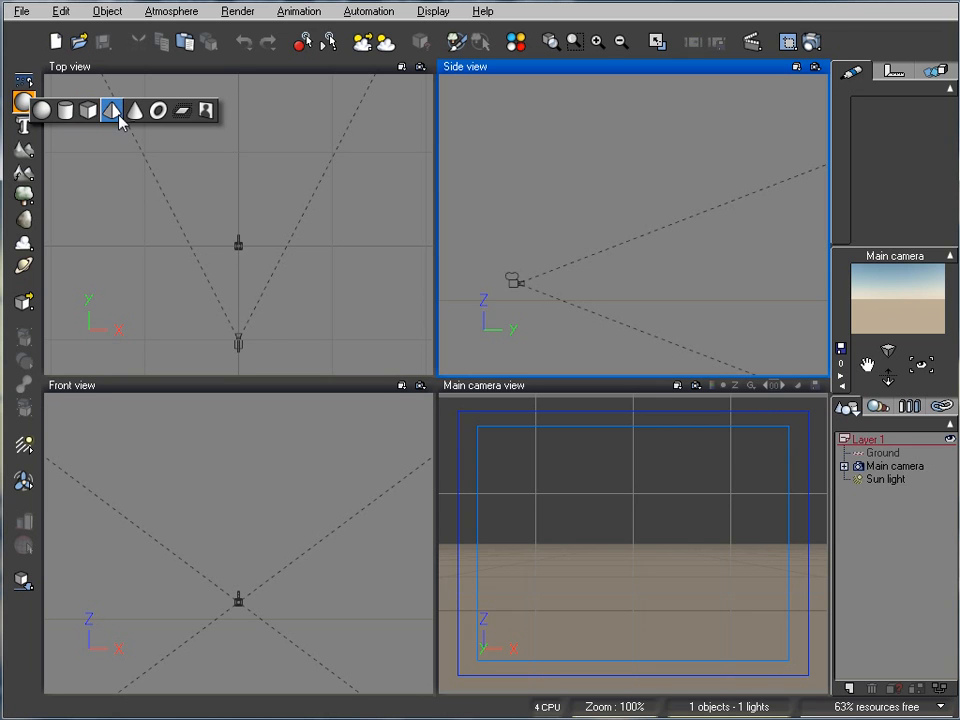
{"action": "left_click", "coordinate": [65, 110]}
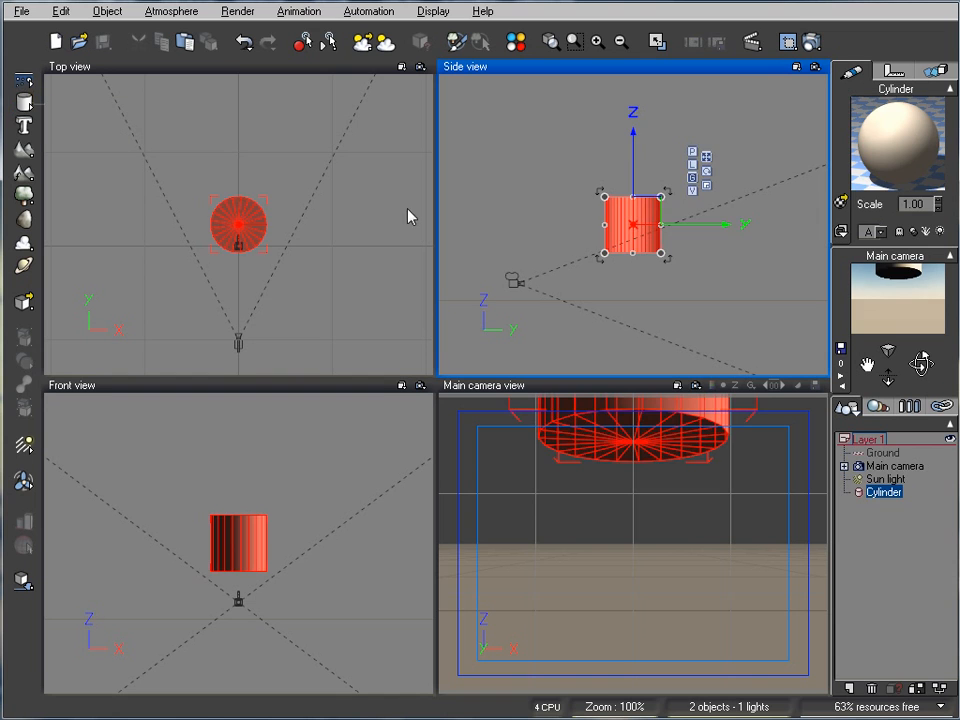
{"action": "left_click_drag", "start_coordinate": [632, 214], "coordinate": [717, 256]}
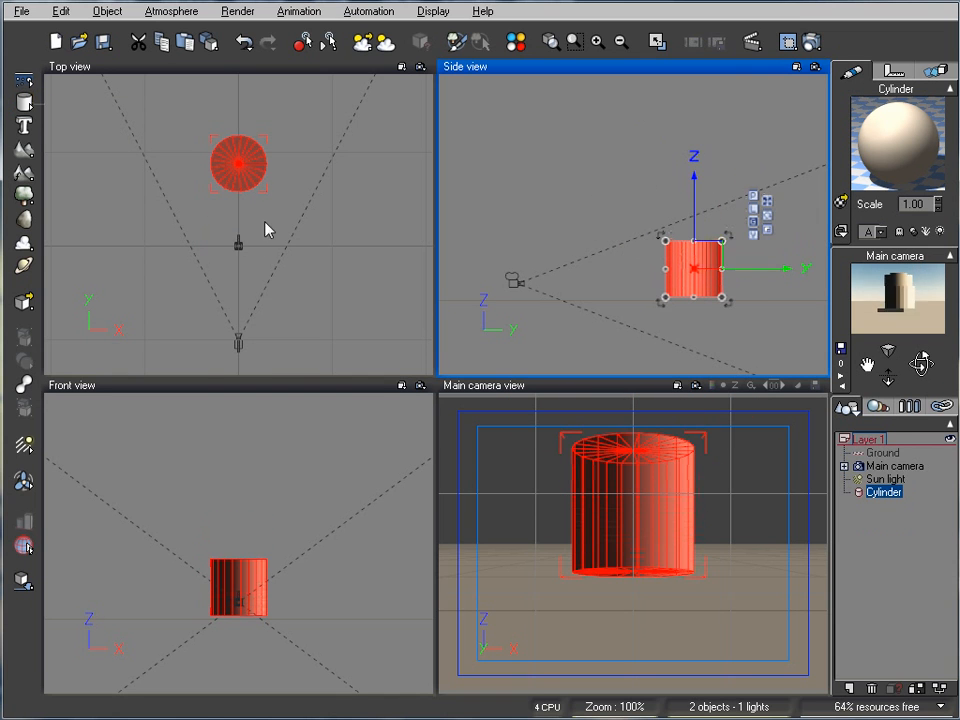
{"action": "left_click_drag", "start_coordinate": [210, 164], "coordinate": [287, 159]}
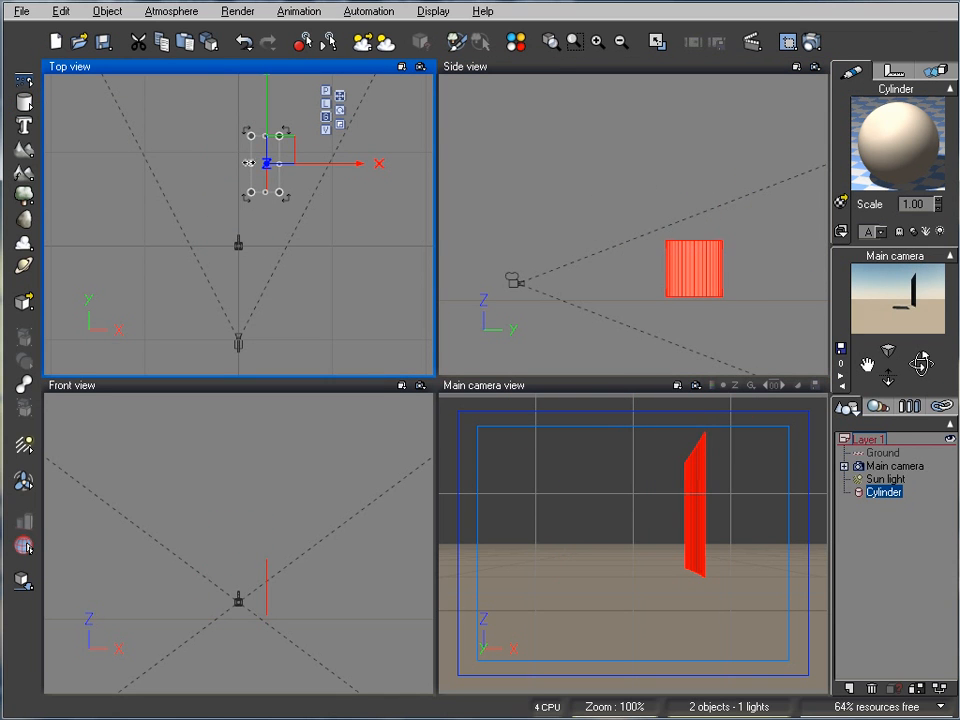
{"action": "key", "text": "ctrl+z"}
Shift the cylinder to the right of the camera's axis and stretch it taller so that it stands on the ground
{"action": "left_click_drag", "start_coordinate": [249, 148], "coordinate": [308, 136]}
{"action": "left_click", "coordinate": [724, 272]}
{"action": "left_click_drag", "start_coordinate": [707, 240], "coordinate": [713, 192]}
{"action": "left_click", "coordinate": [24, 582]}
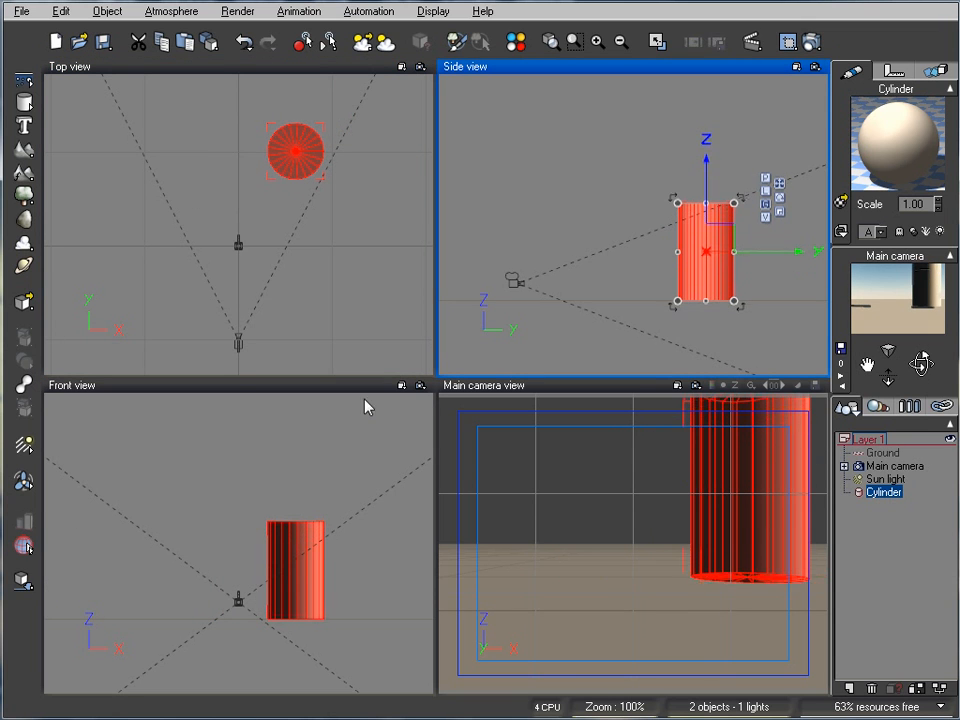
Raise the main camera to about 17.1 m, pull it back, and angle it down towards the cylinder
{"action": "left_click", "coordinate": [895, 466]}
{"action": "left_click_drag", "start_coordinate": [621, 240], "coordinate": [636, 168]}
{"action": "left_click_drag", "start_coordinate": [921, 362], "coordinate": [921, 452]}
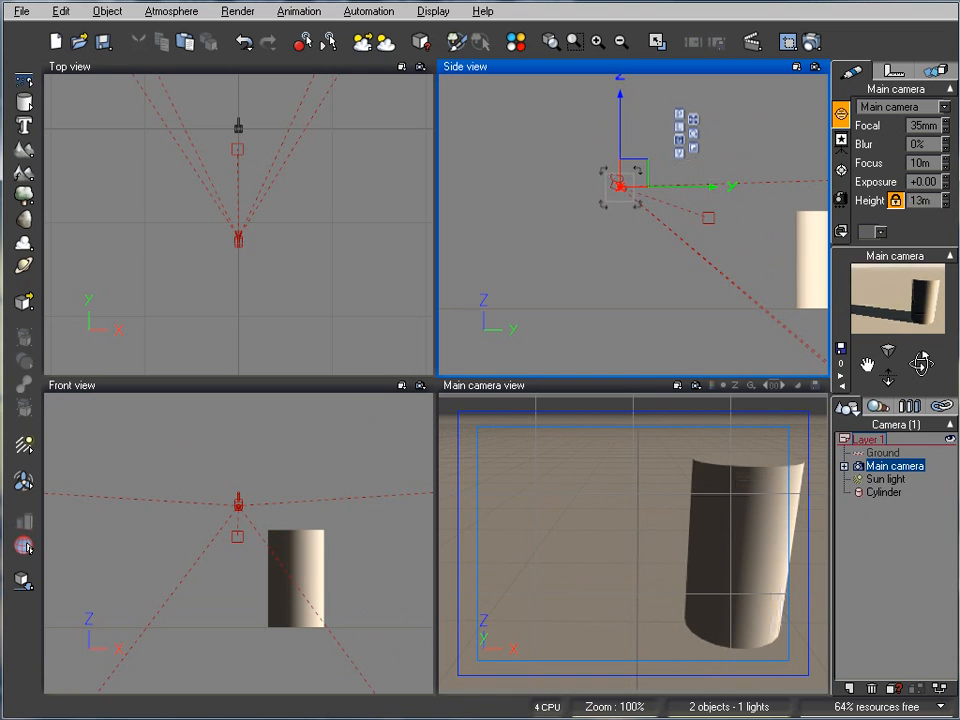
{"action": "left_click_drag", "start_coordinate": [618, 184], "coordinate": [490, 146]}
{"action": "left_click_drag", "start_coordinate": [906, 367], "coordinate": [890, 367]}
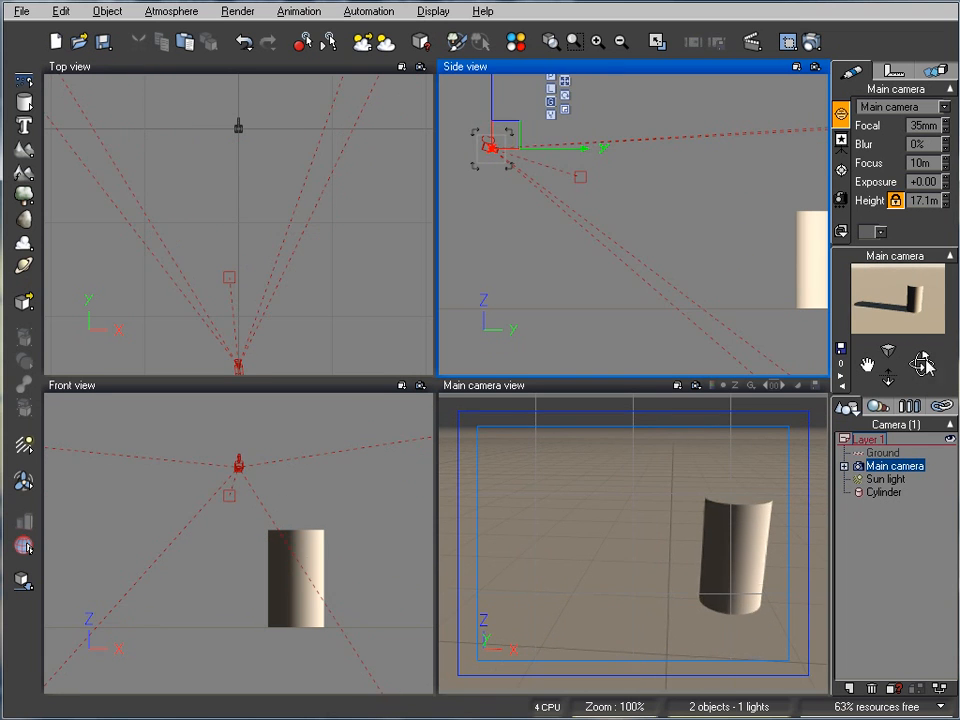
Render the scene to screen at 640x480 with the Final quality preset, and close the finished render
{"action": "left_click", "coordinate": [788, 41]}
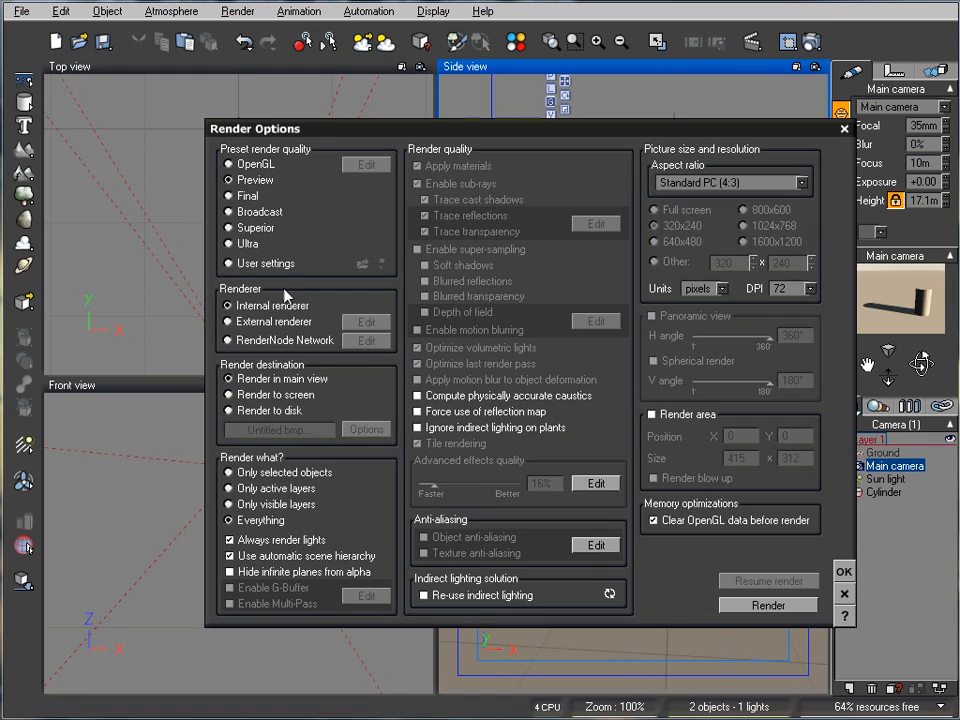
{"action": "left_click", "coordinate": [260, 395]}
{"action": "left_click", "coordinate": [658, 242]}
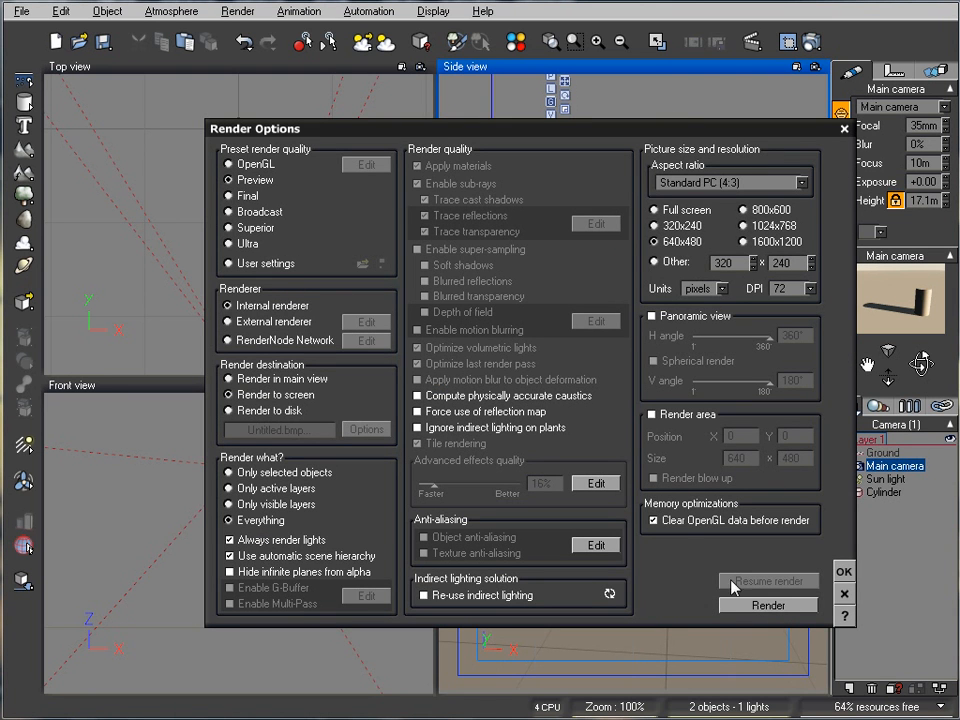
{"action": "left_click", "coordinate": [229, 196]}
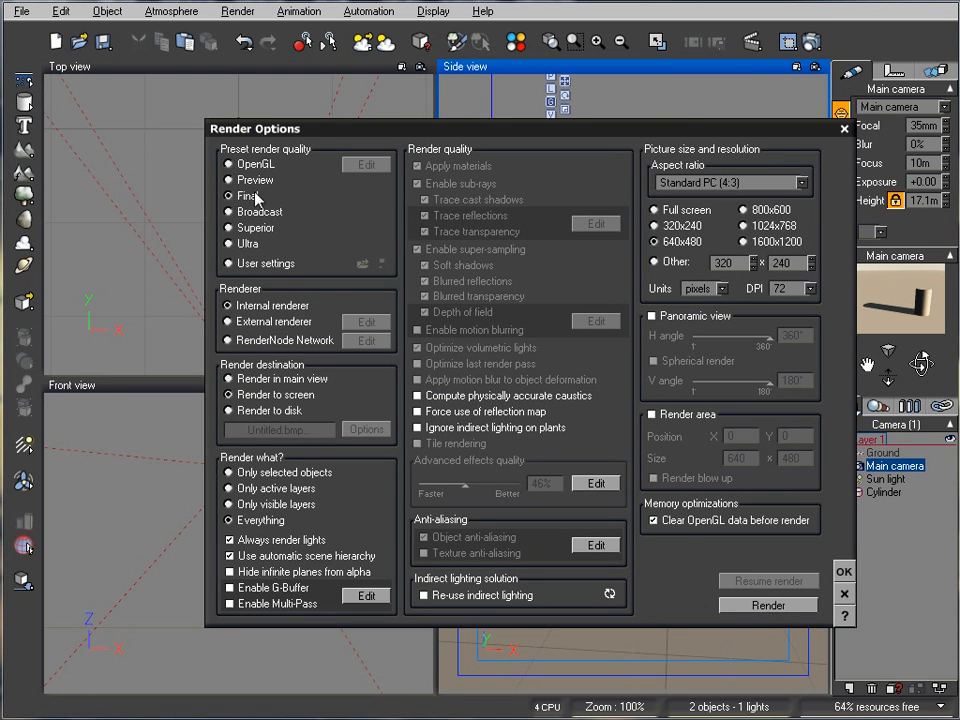
{"action": "left_click", "coordinate": [768, 605]}
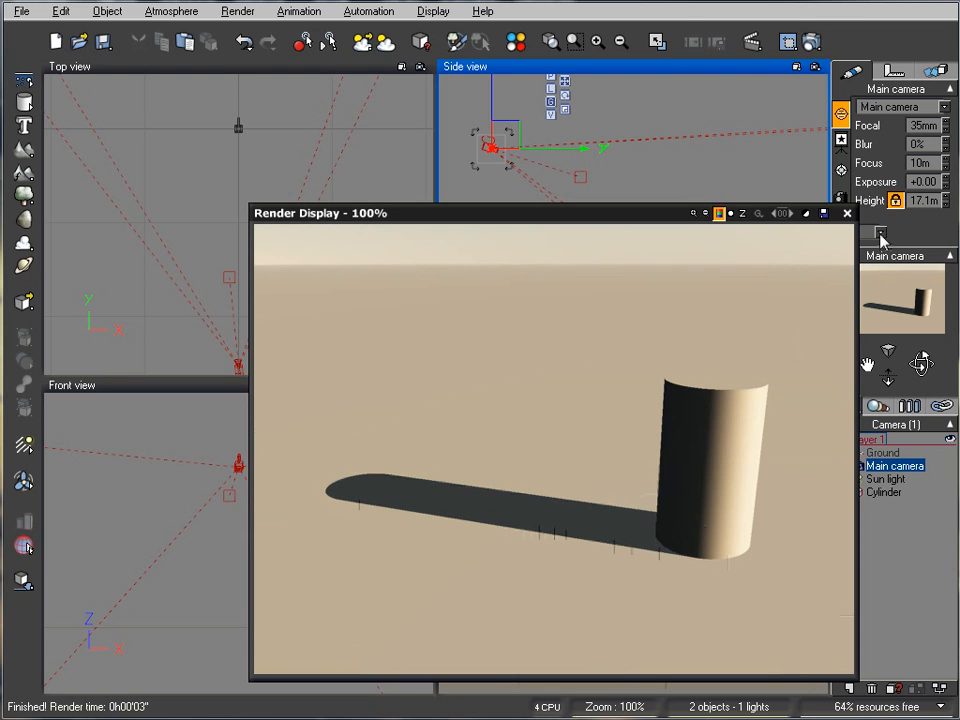
{"action": "left_click", "coordinate": [847, 213]}
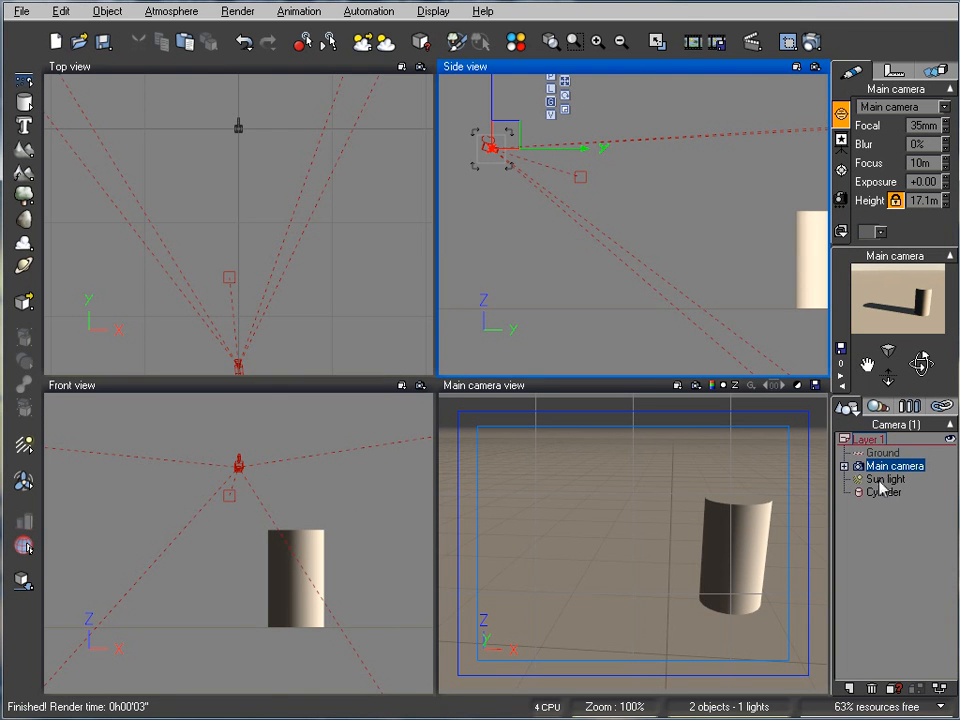
Enable a soft shadow map without hard shadows for the sun light, and render the scene to check the shadow
{"action": "right_click", "coordinate": [880, 485]}
{"action": "left_click", "coordinate": [930, 414]}
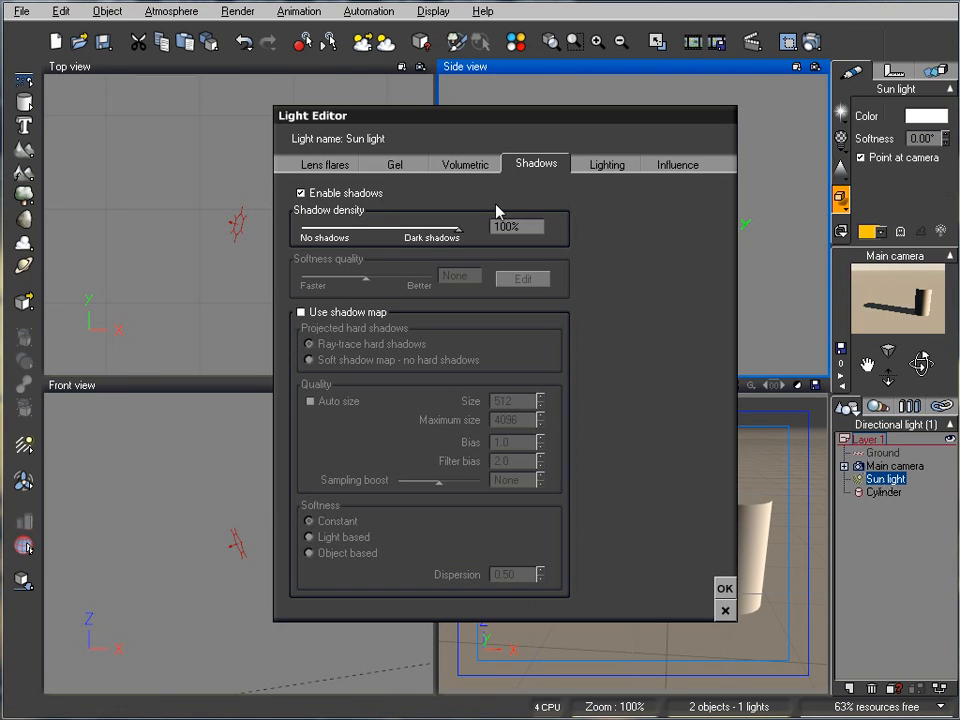
{"action": "left_click", "coordinate": [304, 312]}
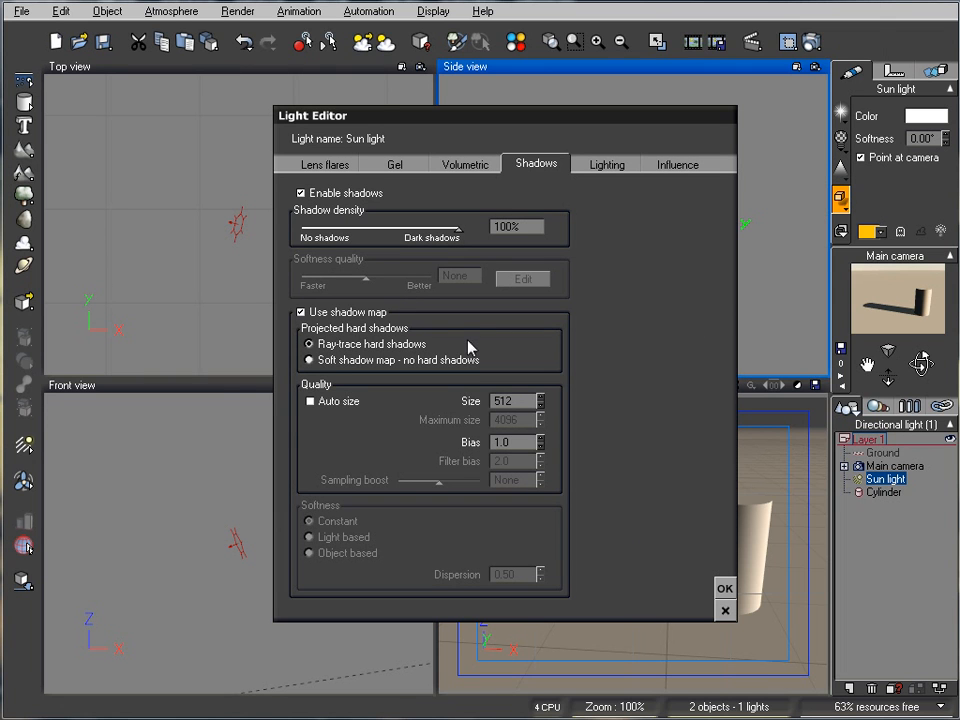
{"action": "left_click", "coordinate": [352, 360]}
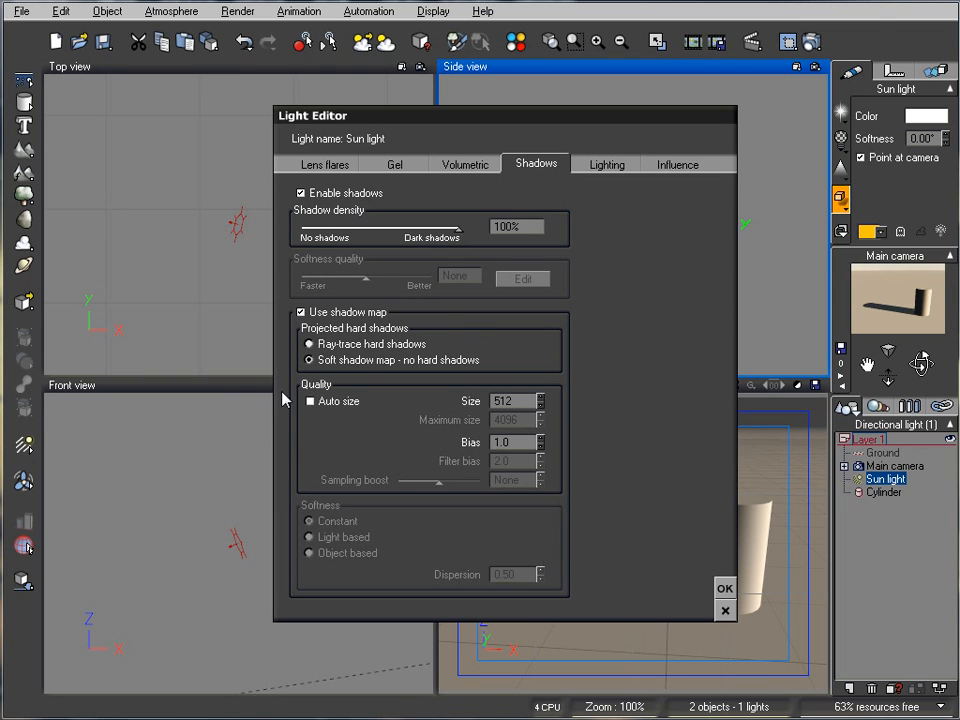
{"action": "left_click", "coordinate": [722, 592]}
{"action": "left_click", "coordinate": [810, 41]}
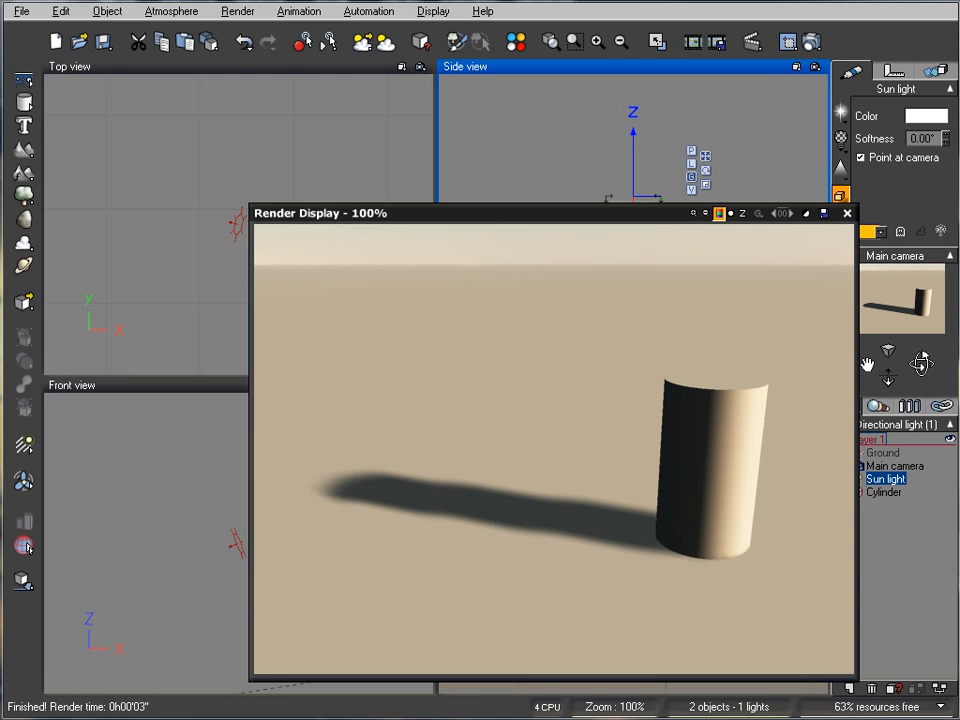
{"action": "left_click", "coordinate": [847, 213]}
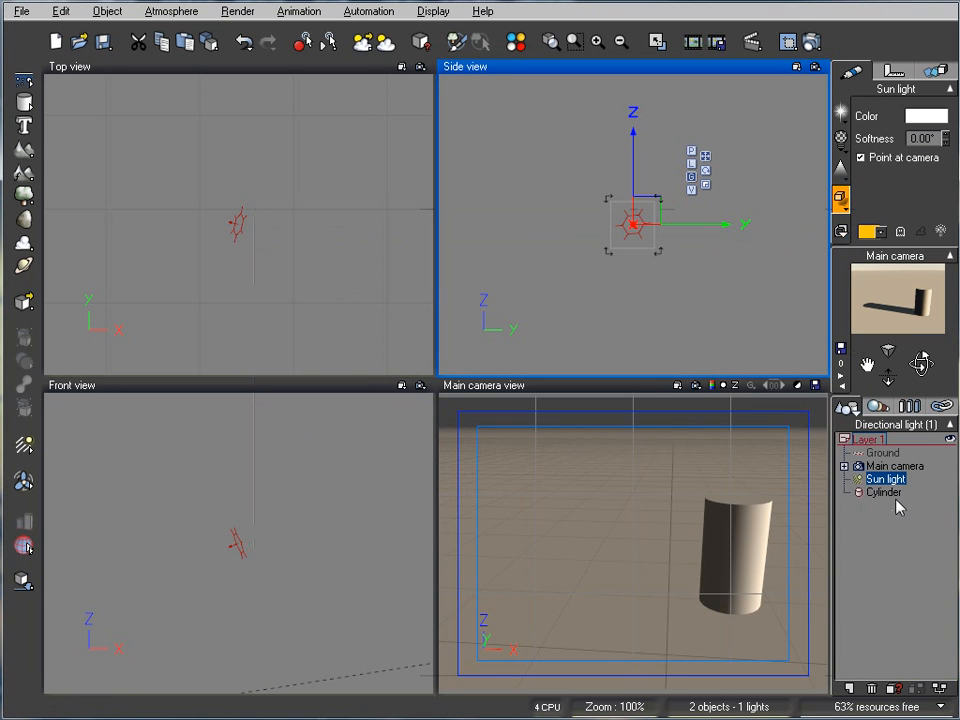
Turn off the shadow map for the sun light and review its shadow settings without further changes
{"action": "right_click", "coordinate": [896, 480]}
{"action": "left_click", "coordinate": [924, 406]}
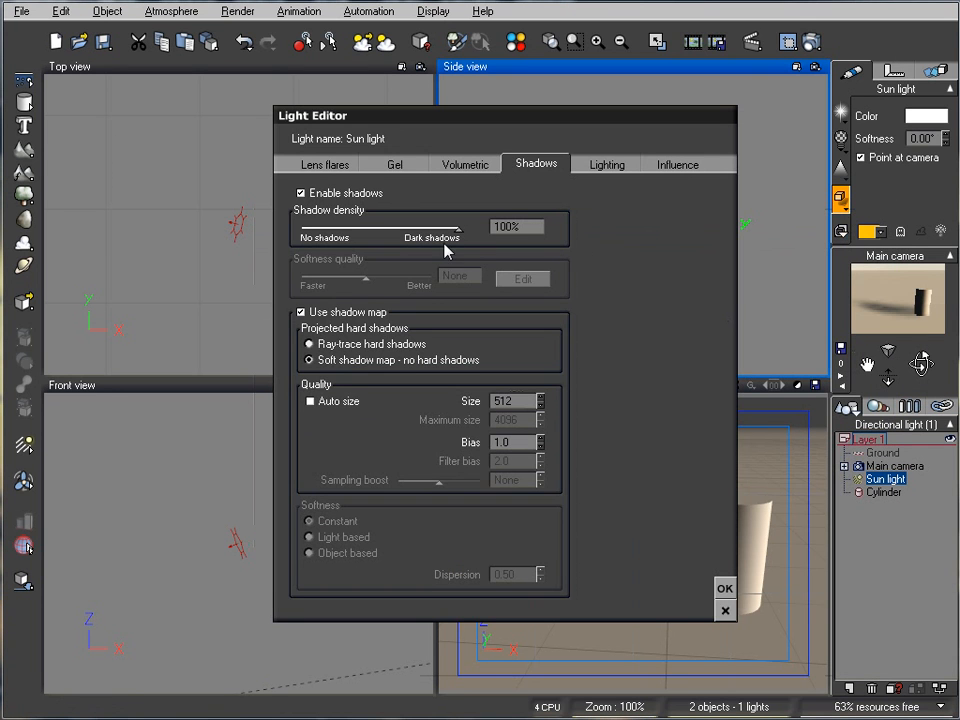
{"action": "left_click", "coordinate": [322, 315]}
{"action": "left_click", "coordinate": [725, 589]}
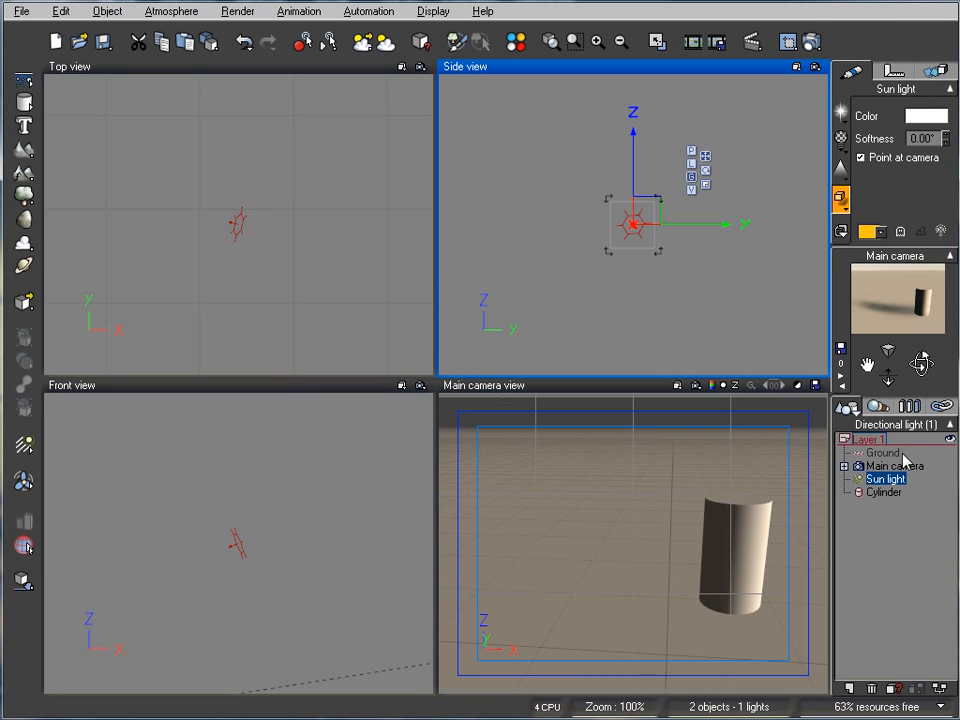
{"action": "right_click", "coordinate": [880, 479]}
{"action": "left_click", "coordinate": [920, 409]}
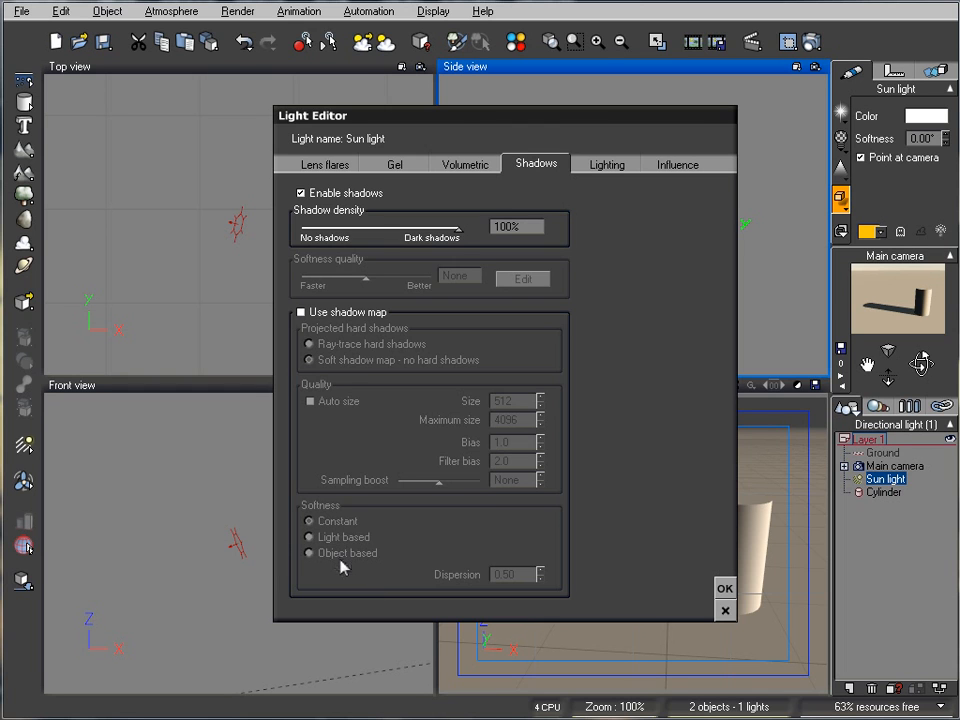
{"action": "left_click", "coordinate": [725, 608]}
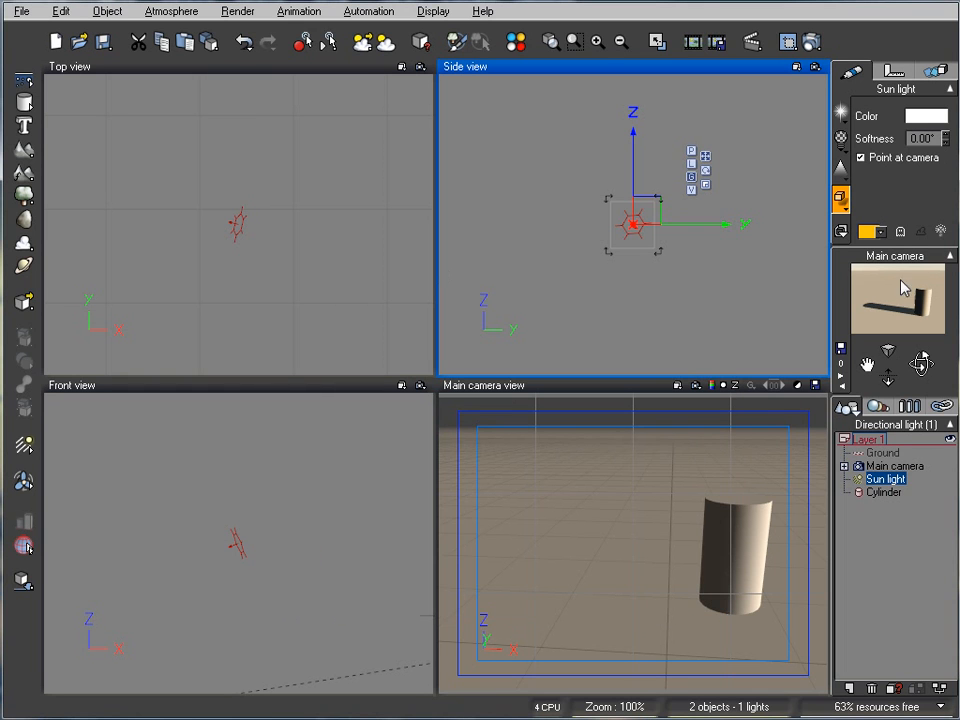
Set the sun light's softness to 4.00° and render the scene to check the cylinder's shadow
{"action": "left_click", "coordinate": [946, 133]}
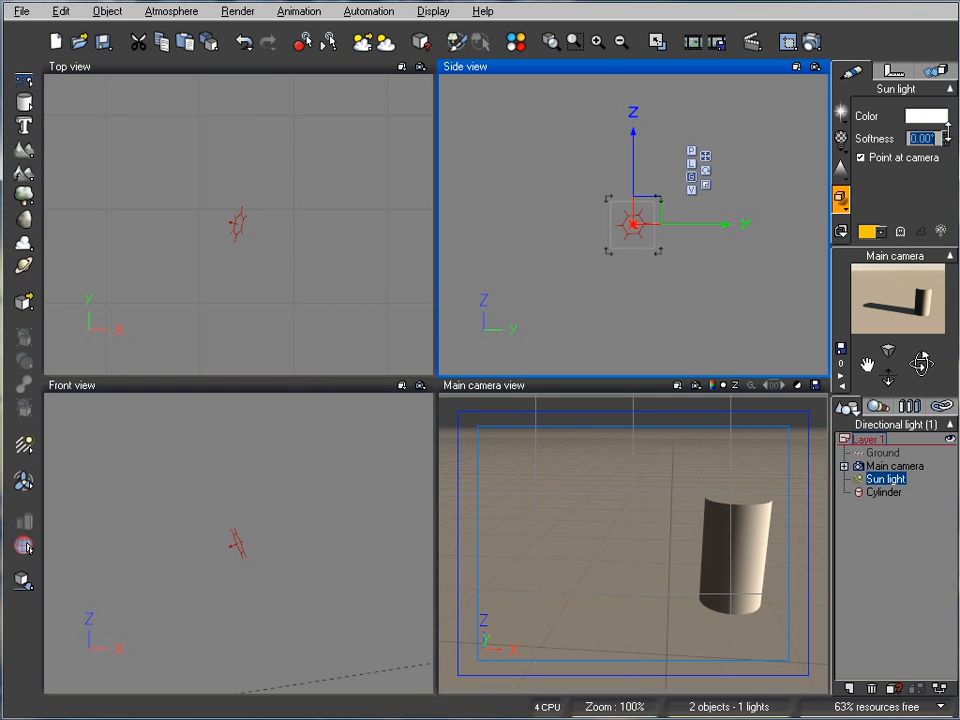
{"action": "left_click", "coordinate": [946, 134]}
{"action": "left_click", "coordinate": [946, 134]}
{"action": "left_click", "coordinate": [946, 134]}
{"action": "left_click", "coordinate": [812, 40]}
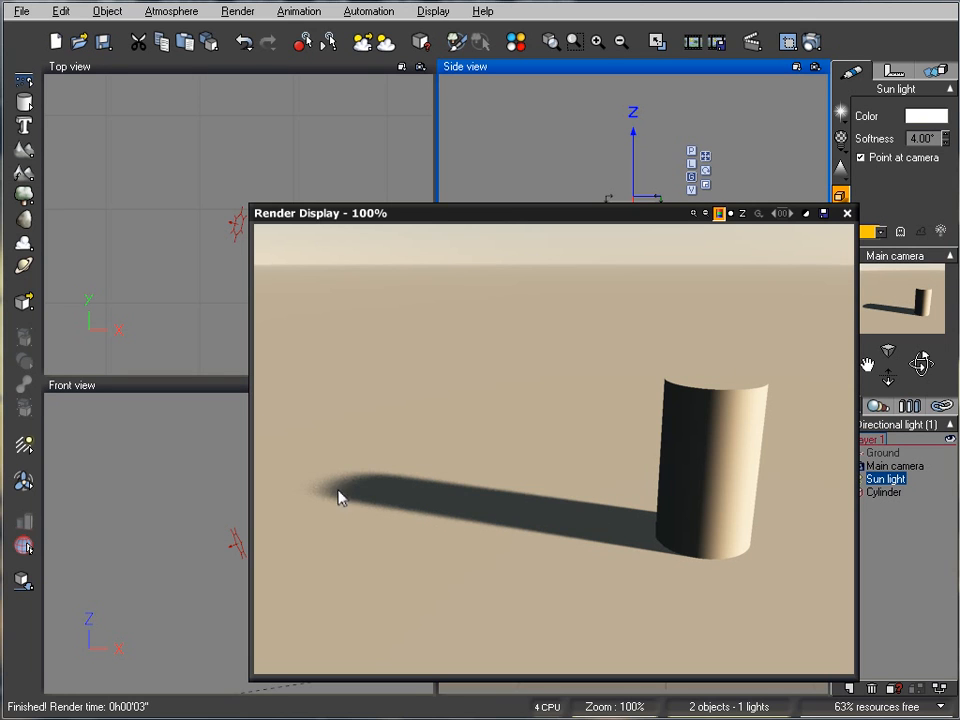
{"action": "left_click", "coordinate": [844, 214]}
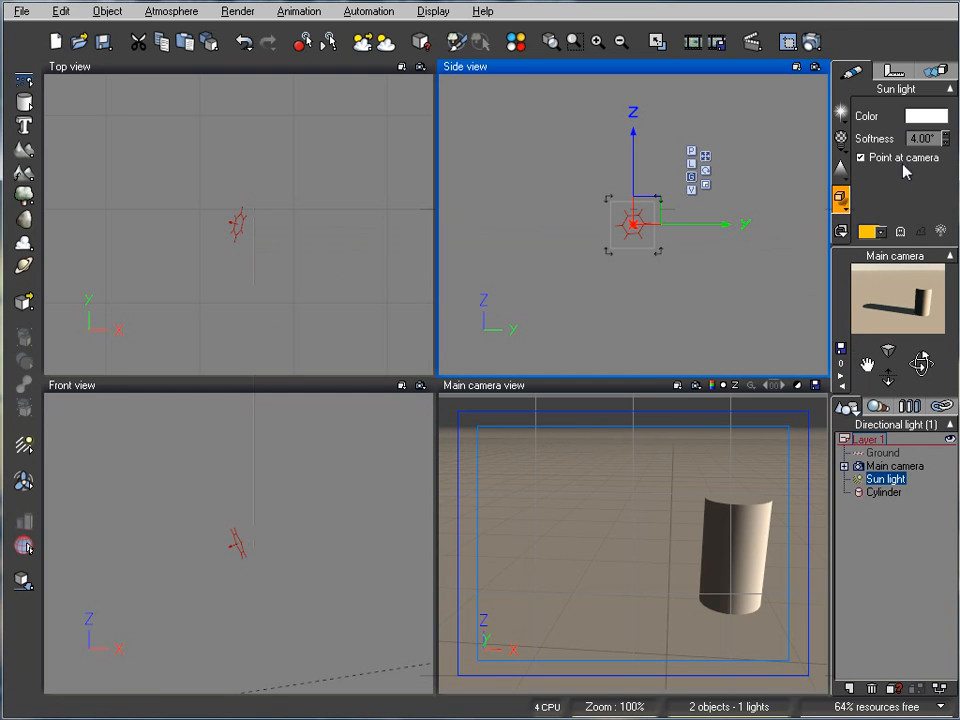
Enable the shadow map again for the softened sun light, keeping the constant softness option
{"action": "right_click", "coordinate": [887, 481]}
{"action": "left_click", "coordinate": [910, 408]}
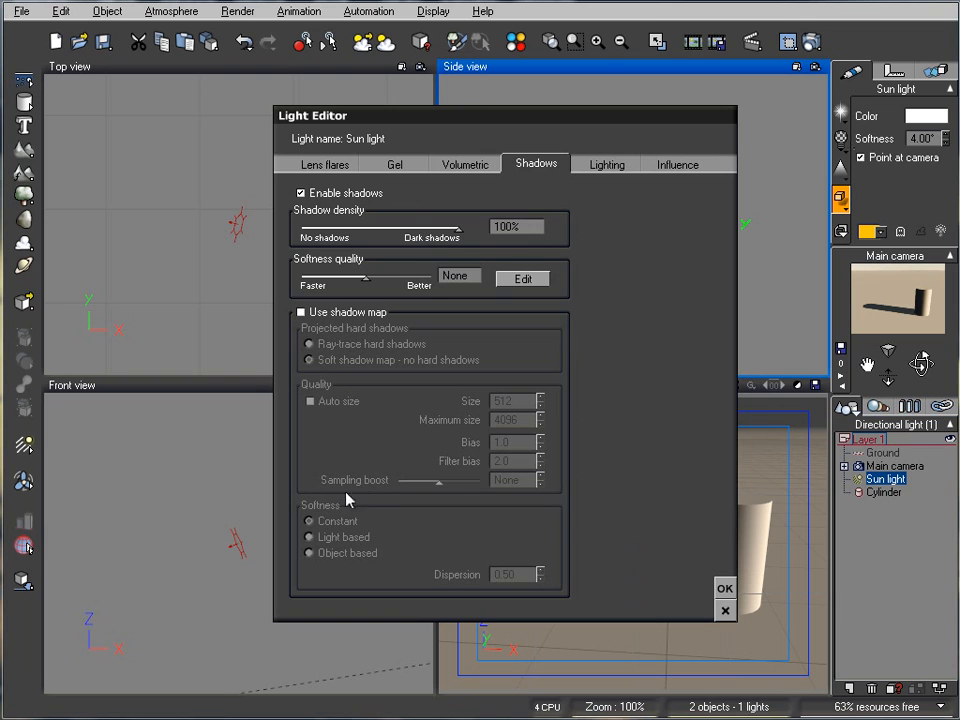
{"action": "left_click", "coordinate": [340, 314]}
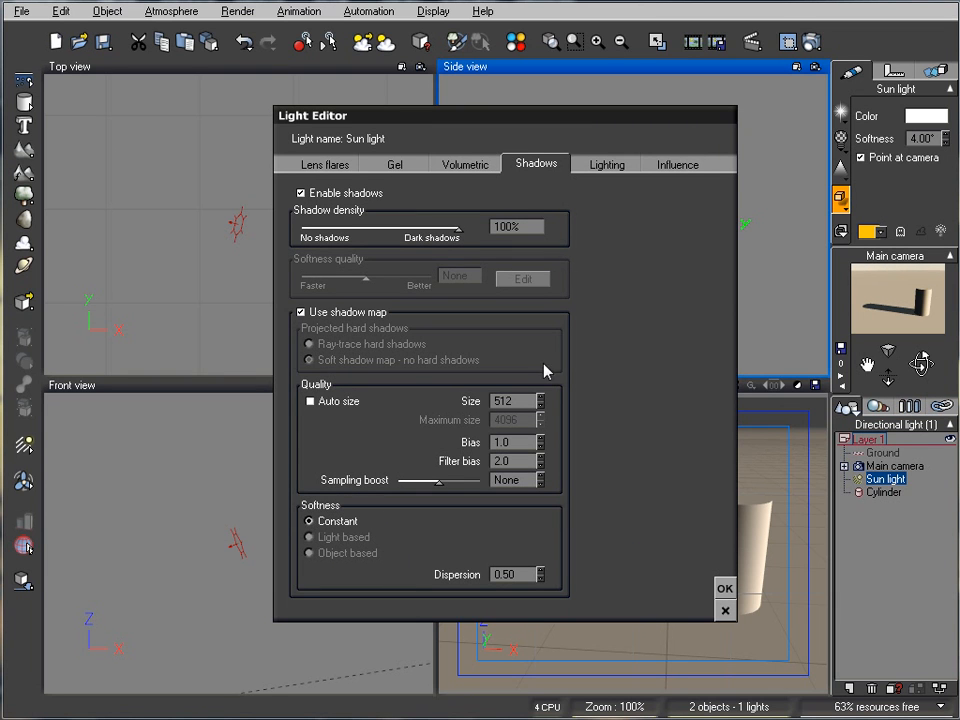
{"action": "left_click", "coordinate": [724, 588]}
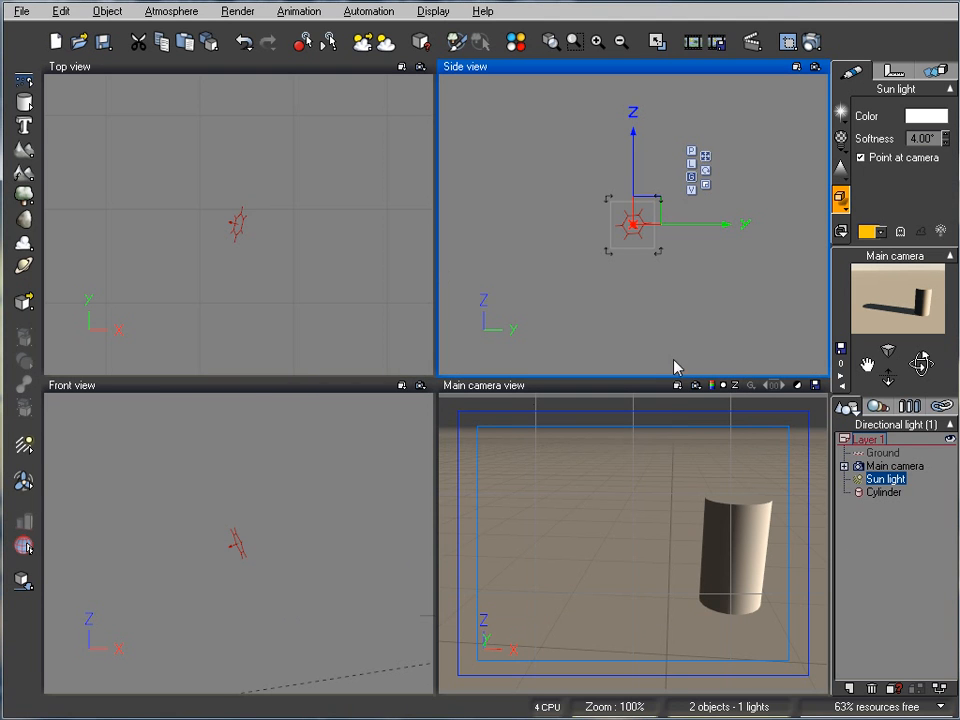
Move the sun light below the ground plane to darken the scene, and add a spot light
{"action": "scroll", "coordinate": [606, 216], "scroll_direction": "down", "scroll_amount": 5}
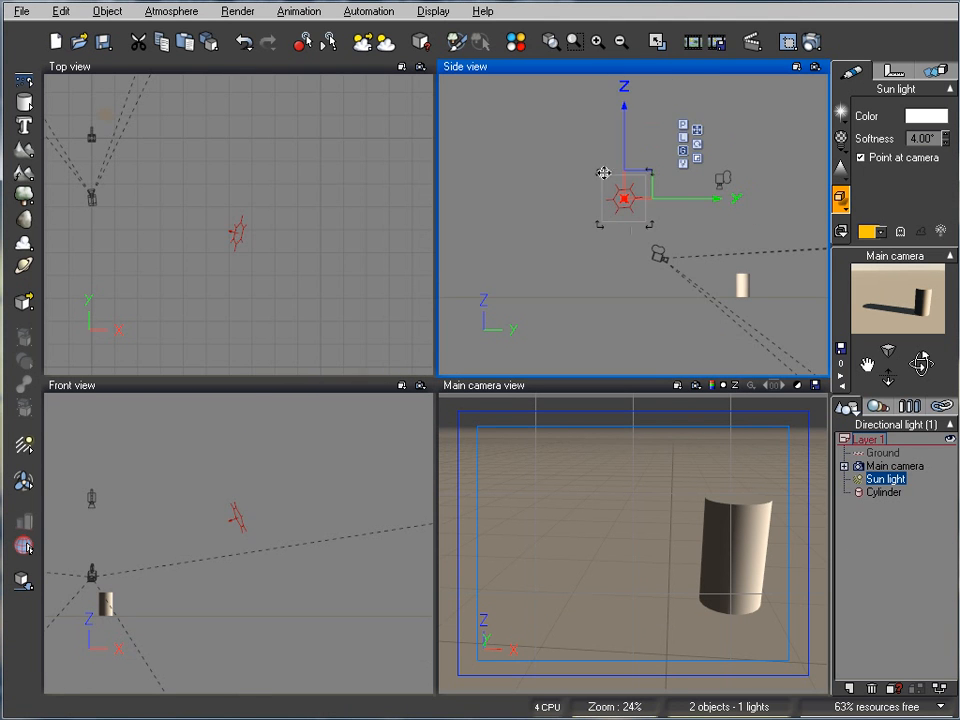
{"action": "left_click_drag", "start_coordinate": [638, 176], "coordinate": [712, 347]}
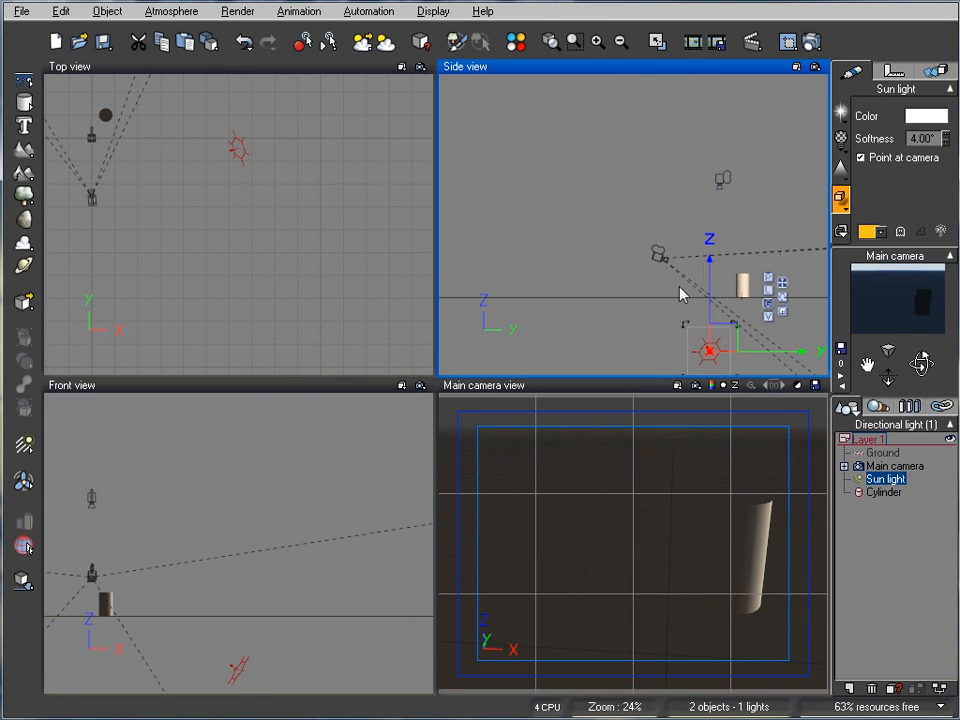
{"action": "right_click", "coordinate": [22, 452]}
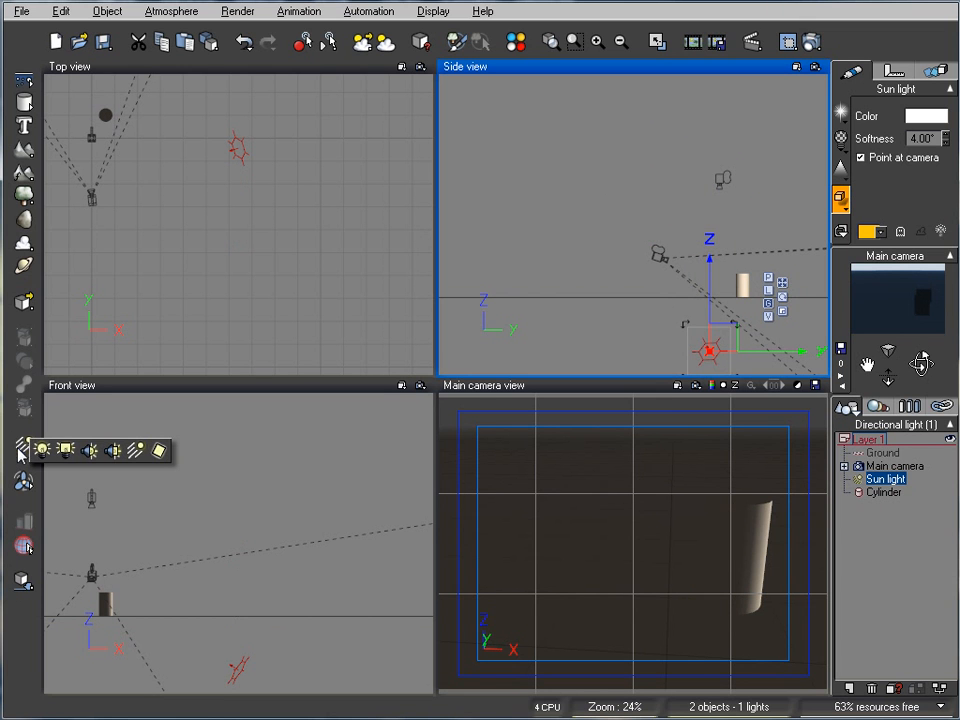
{"action": "left_click", "coordinate": [89, 450]}
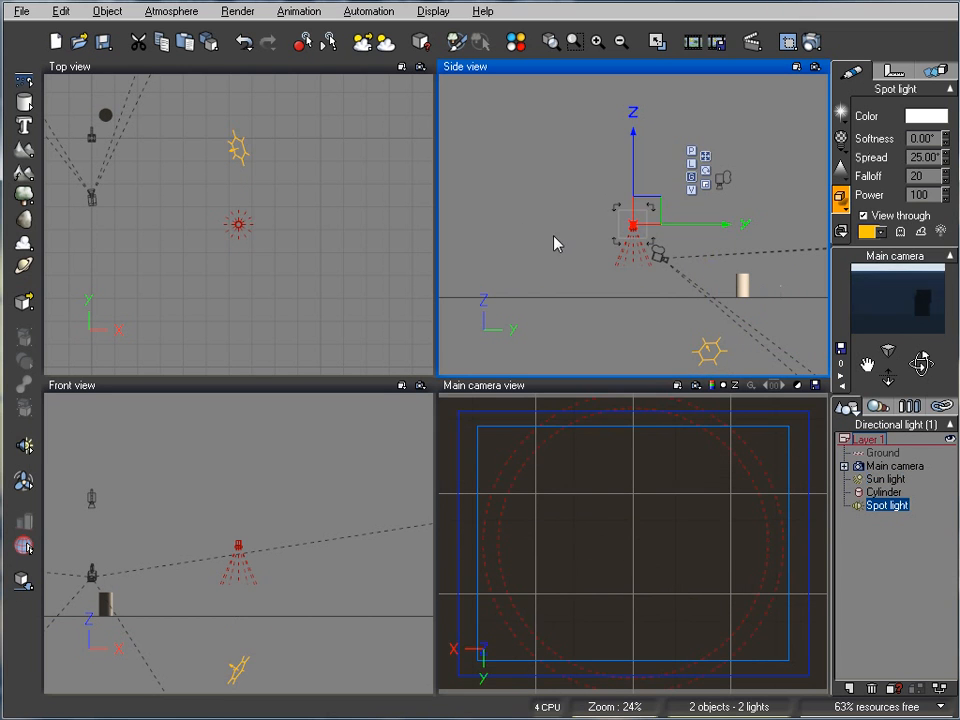
Position the spot light above and beside the cylinder, aim it at the cylinder, and render the scene
{"action": "left_click_drag", "start_coordinate": [256, 216], "coordinate": [175, 218]}
{"action": "left_click", "coordinate": [650, 212]}
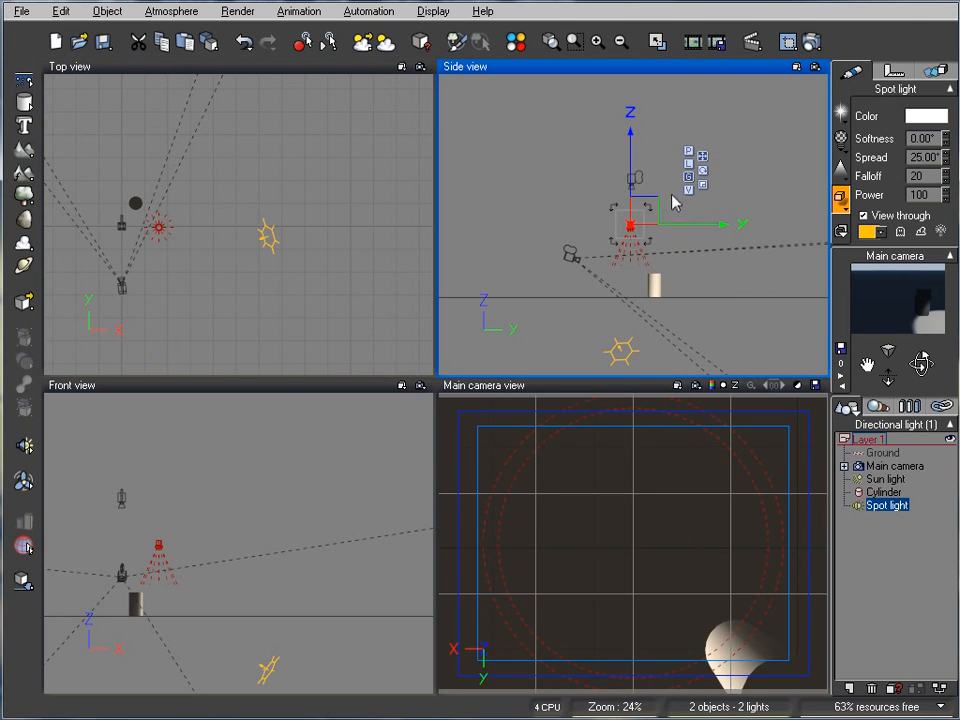
{"action": "left_click_drag", "start_coordinate": [634, 201], "coordinate": [613, 221]}
{"action": "right_click_drag", "start_coordinate": [288, 476], "coordinate": [372, 433]}
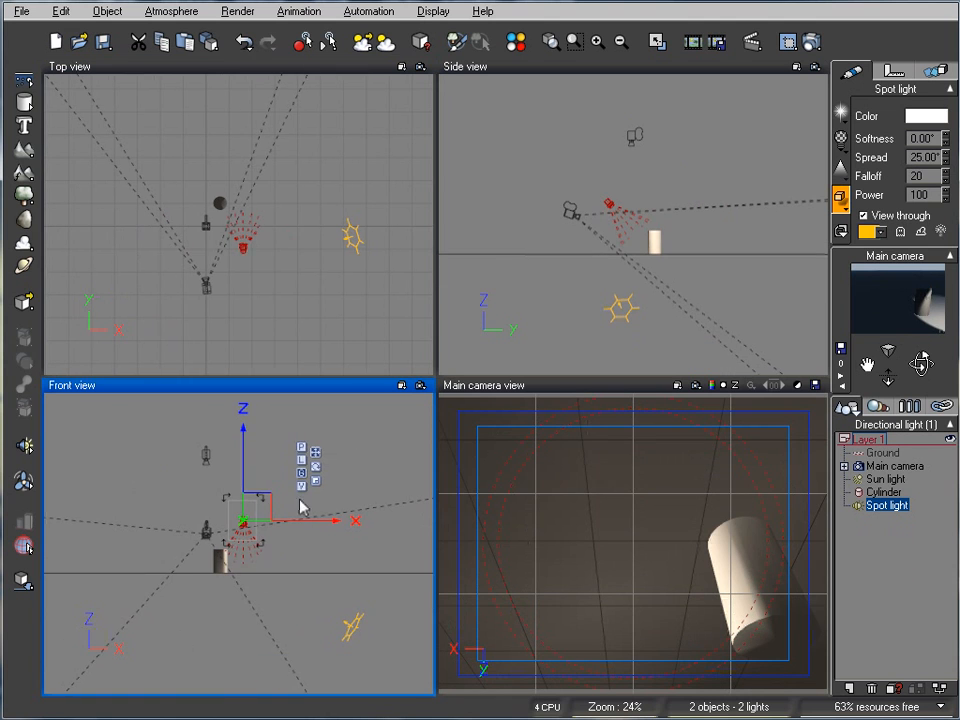
{"action": "left_click", "coordinate": [257, 253]}
{"action": "left_click_drag", "start_coordinate": [264, 236], "coordinate": [272, 212]}
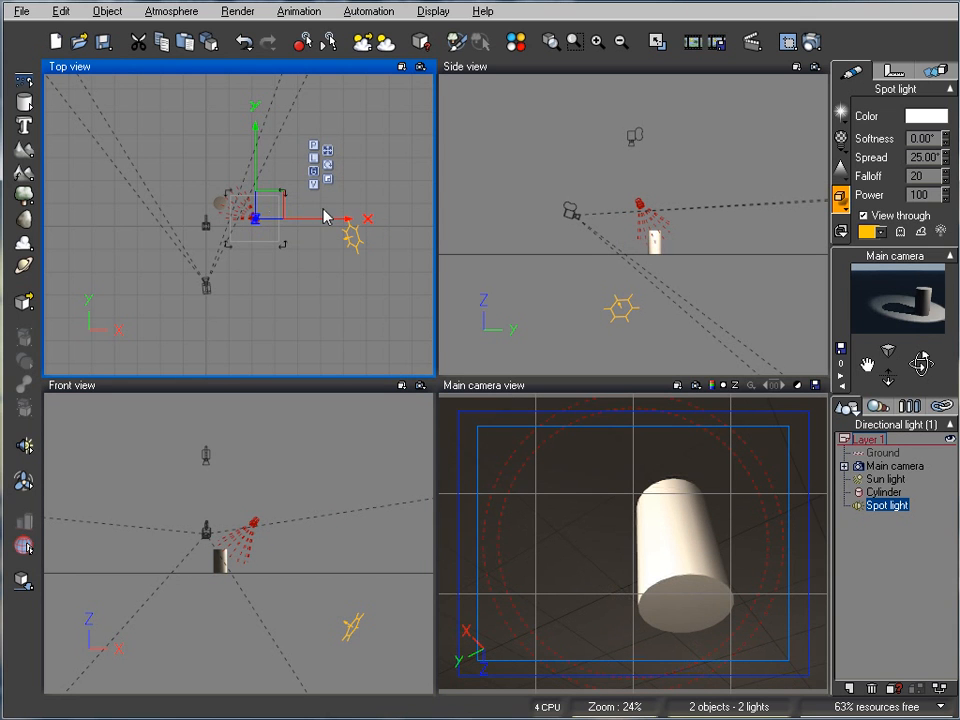
{"action": "left_click", "coordinate": [813, 43]}
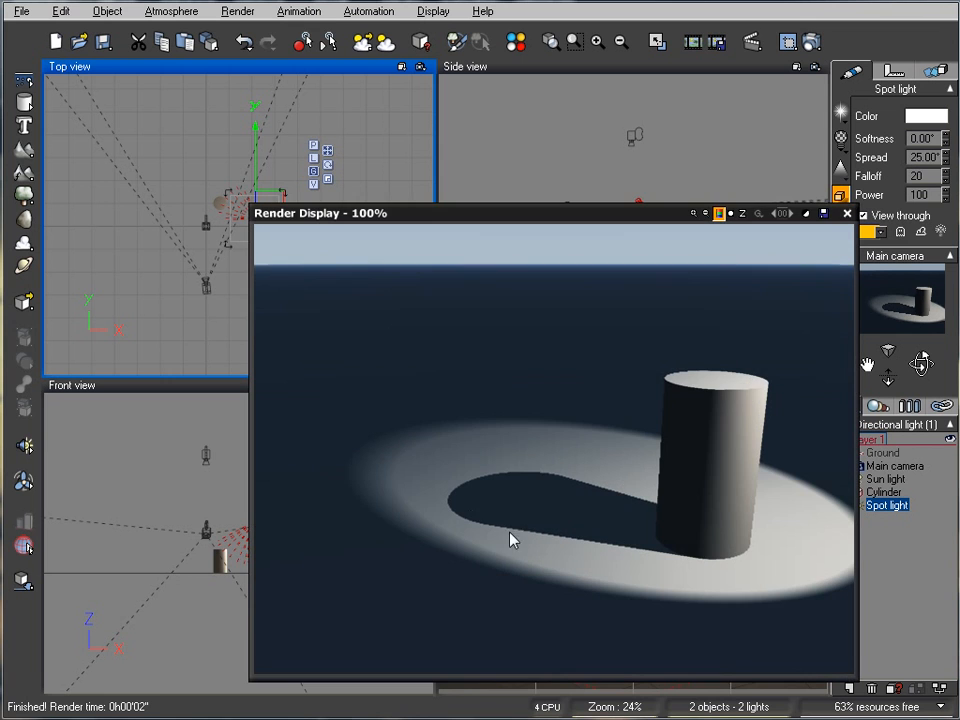
Try the shadow map on the spot light at zero softness, with the ray-trace hard shadows option
{"action": "left_click", "coordinate": [847, 213]}
{"action": "right_click", "coordinate": [895, 506]}
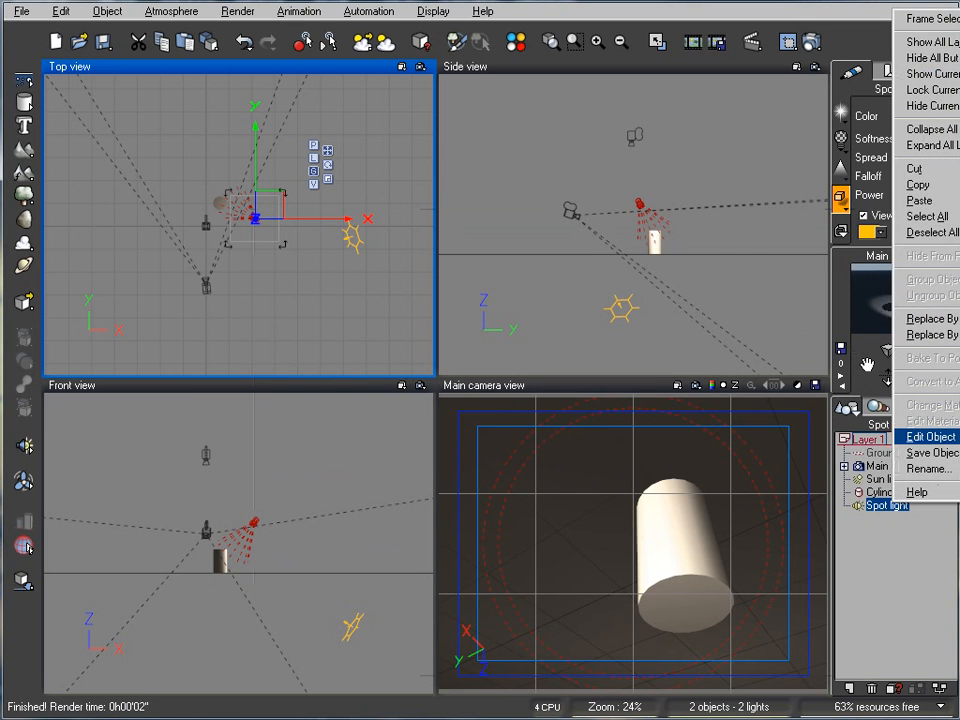
{"action": "left_click", "coordinate": [925, 437]}
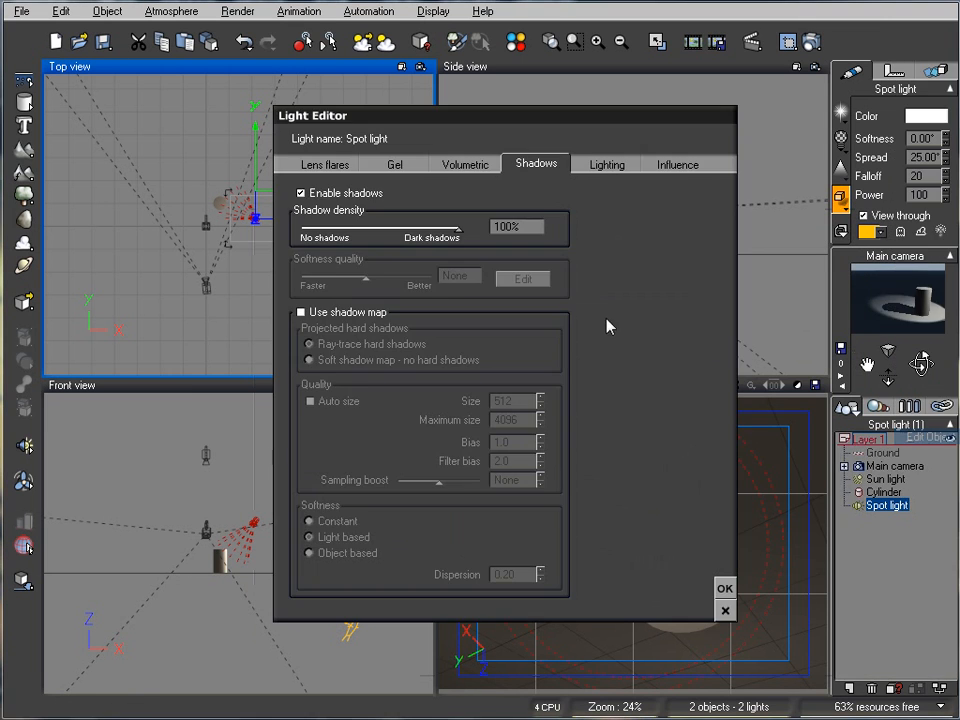
{"action": "left_click", "coordinate": [345, 313]}
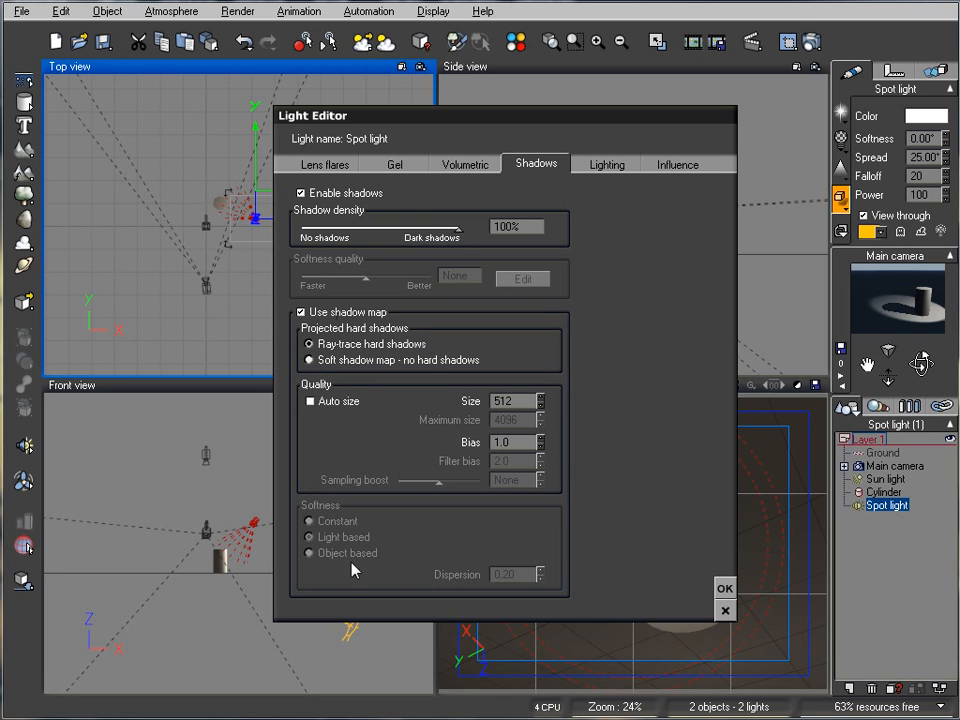
{"action": "left_click", "coordinate": [724, 588]}
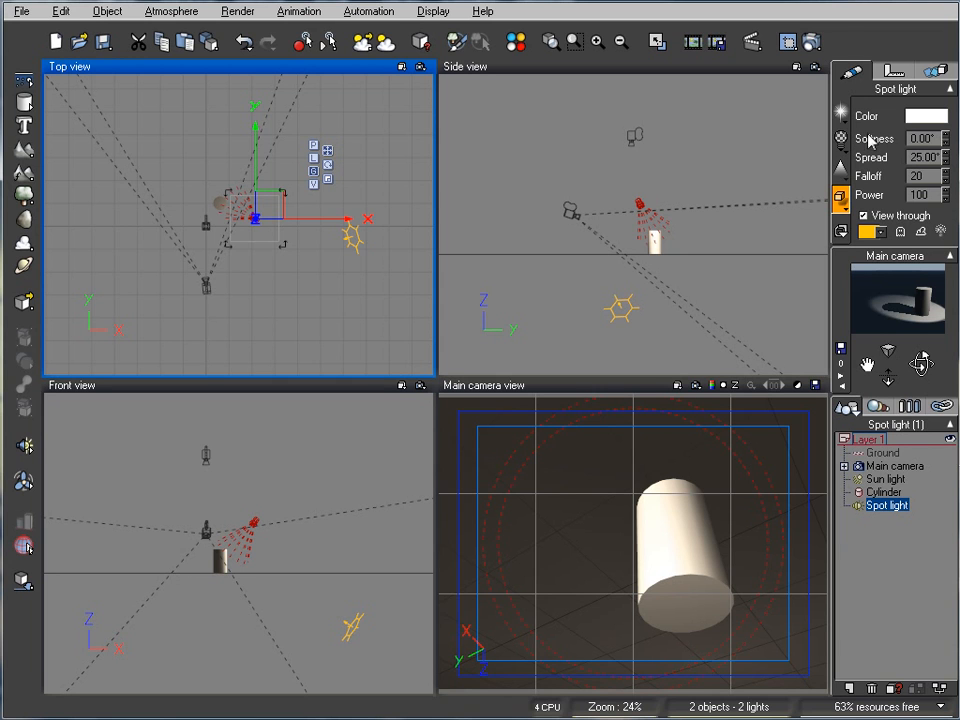
Set the spot light's softness to 3.00°, enable its shadow map with object-based softness, and render the scene
{"action": "left_click", "coordinate": [946, 135]}
{"action": "left_click", "coordinate": [946, 135]}
{"action": "left_click", "coordinate": [946, 135]}
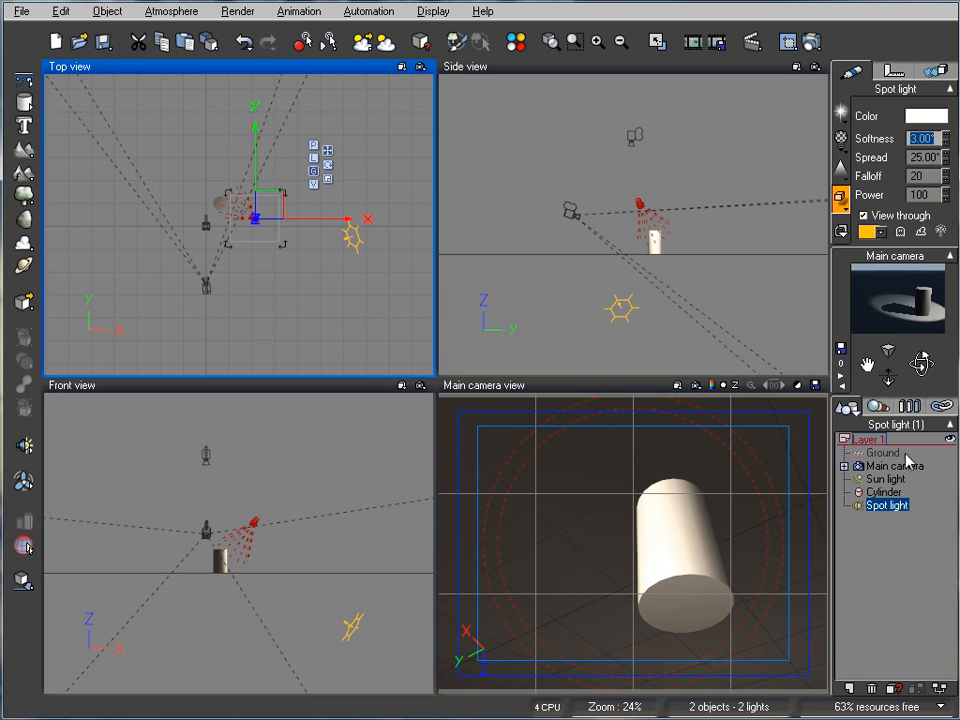
{"action": "right_click", "coordinate": [885, 505]}
{"action": "left_click", "coordinate": [925, 434]}
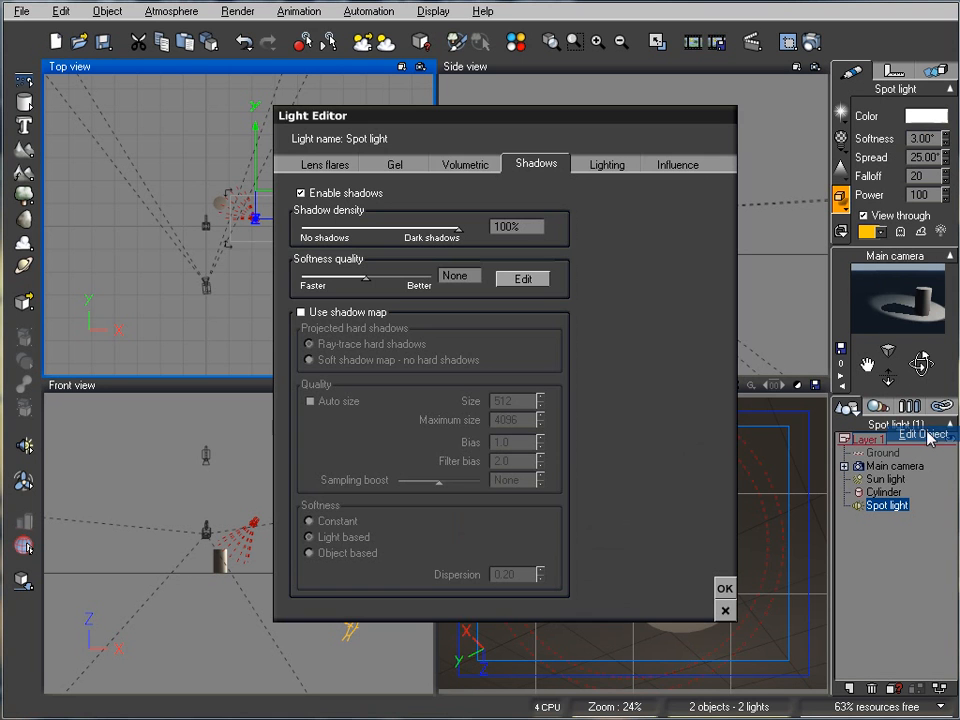
{"action": "left_click", "coordinate": [302, 313]}
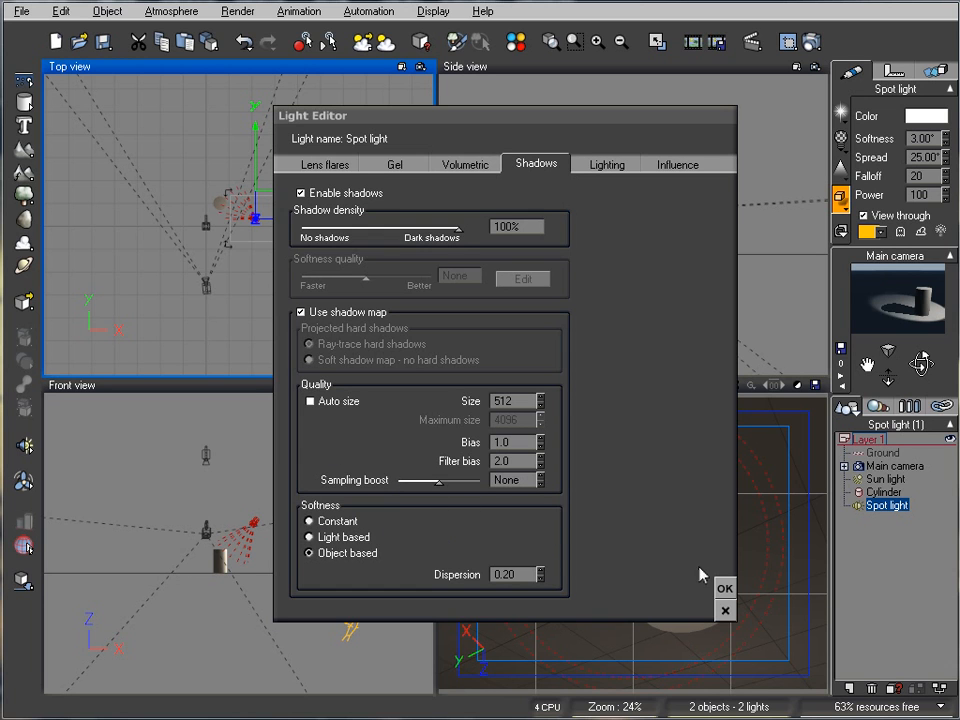
{"action": "left_click", "coordinate": [724, 588]}
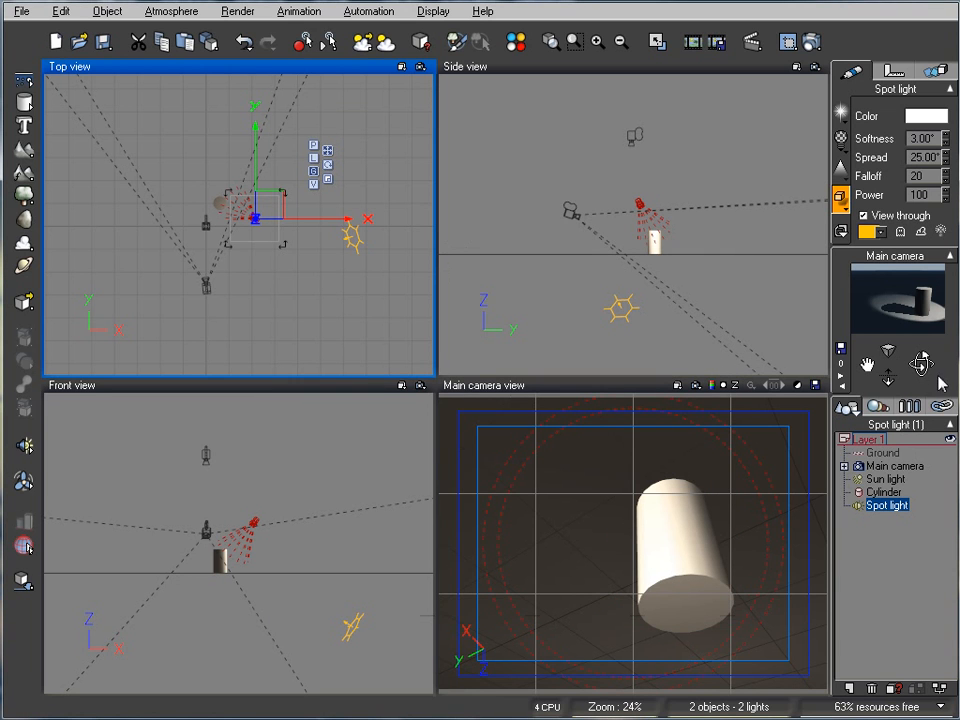
{"action": "left_click", "coordinate": [810, 41]}
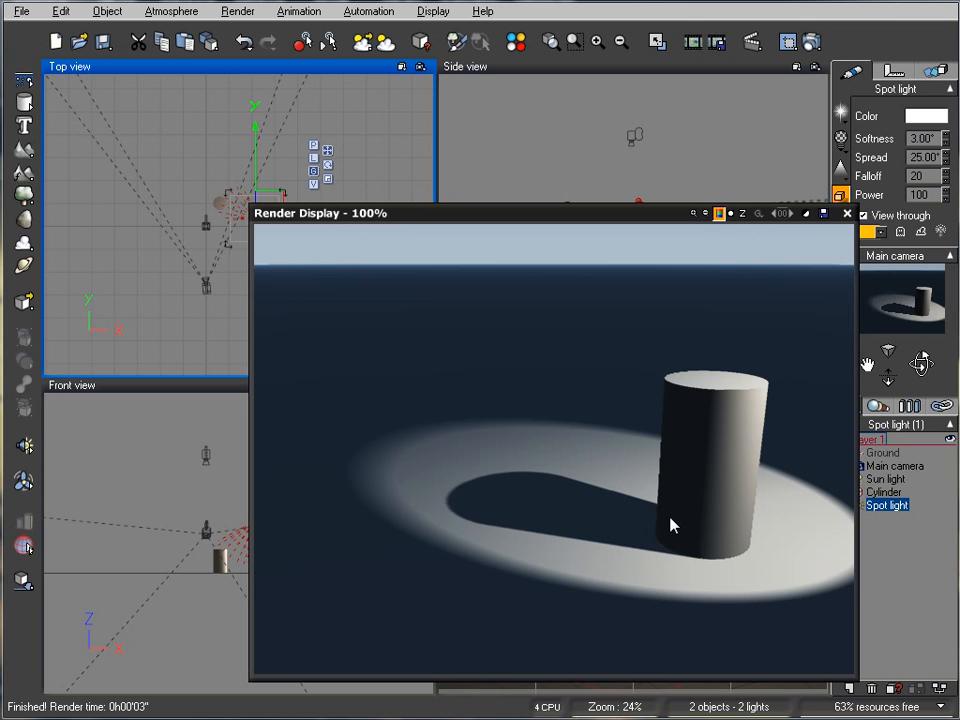
Raise the spot light's shadow map dispersion to 1.79 and render the scene again
{"action": "left_click", "coordinate": [847, 213]}
{"action": "right_click", "coordinate": [886, 506]}
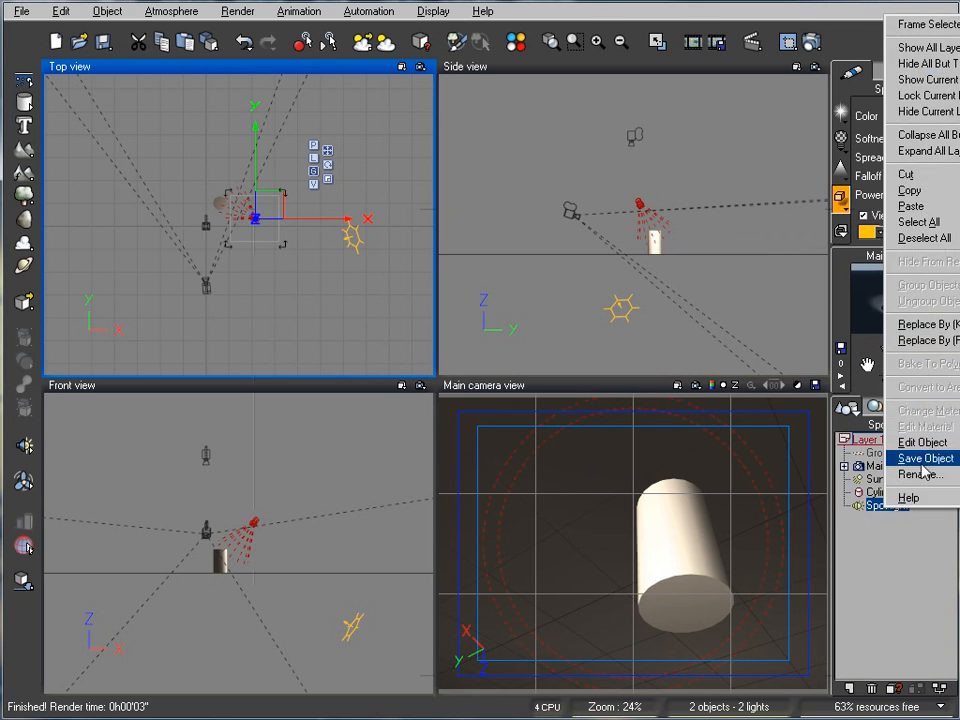
{"action": "left_click", "coordinate": [922, 442]}
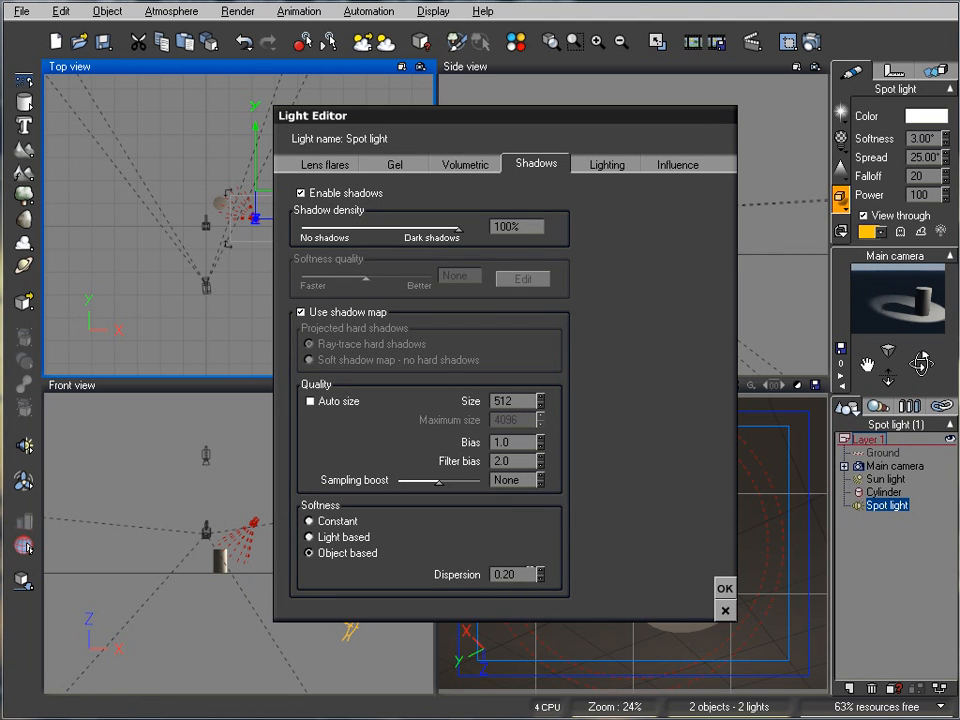
{"action": "left_click", "coordinate": [540, 575]}
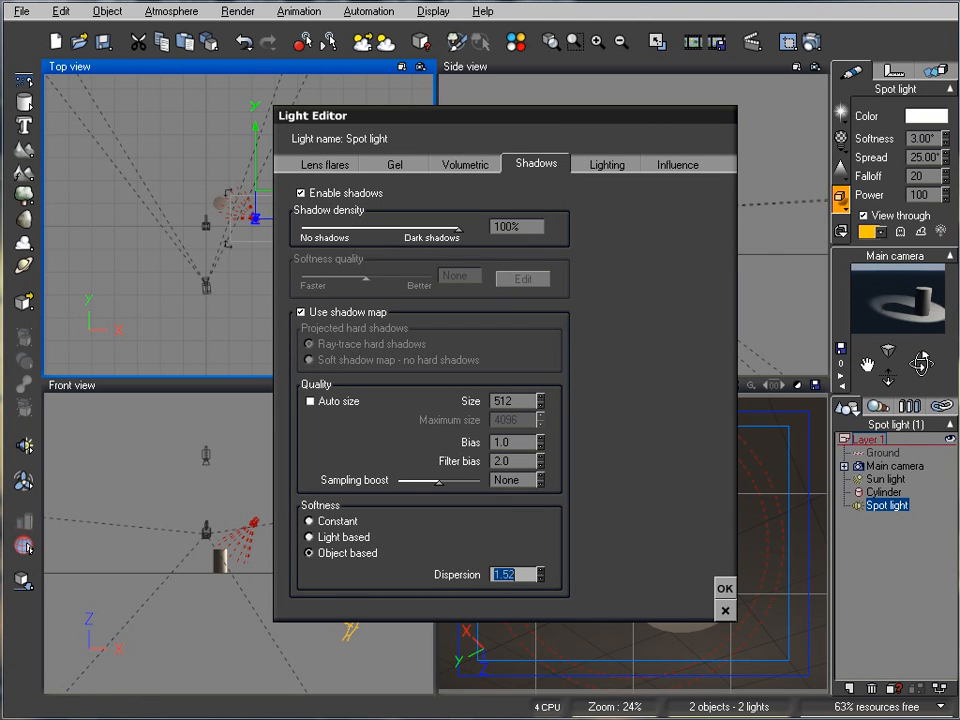
{"action": "left_click", "coordinate": [725, 588]}
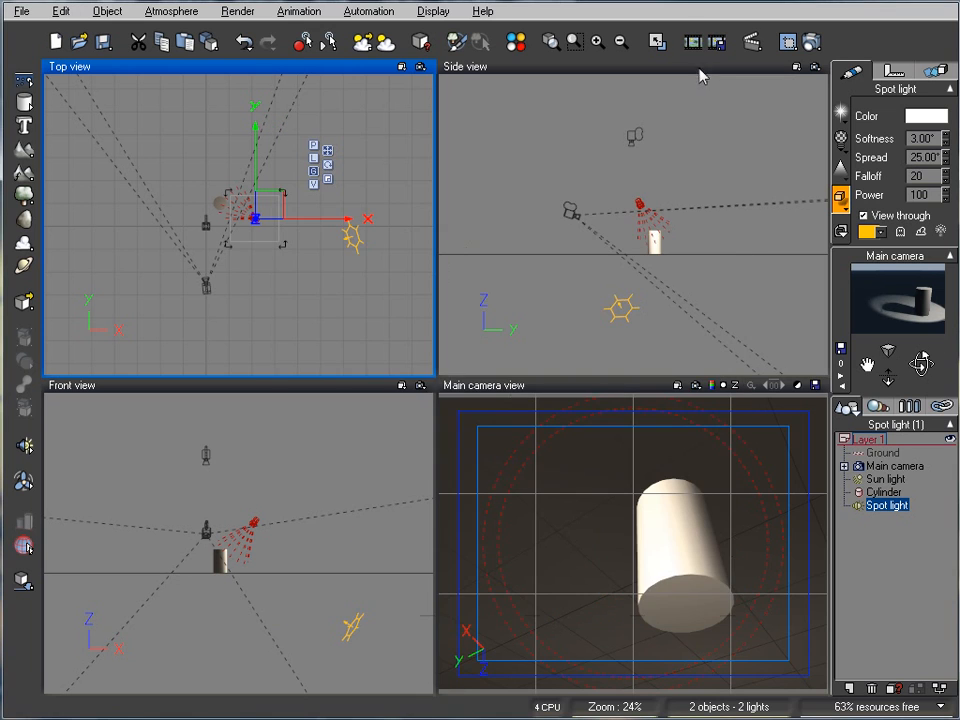
{"action": "left_click", "coordinate": [810, 41]}
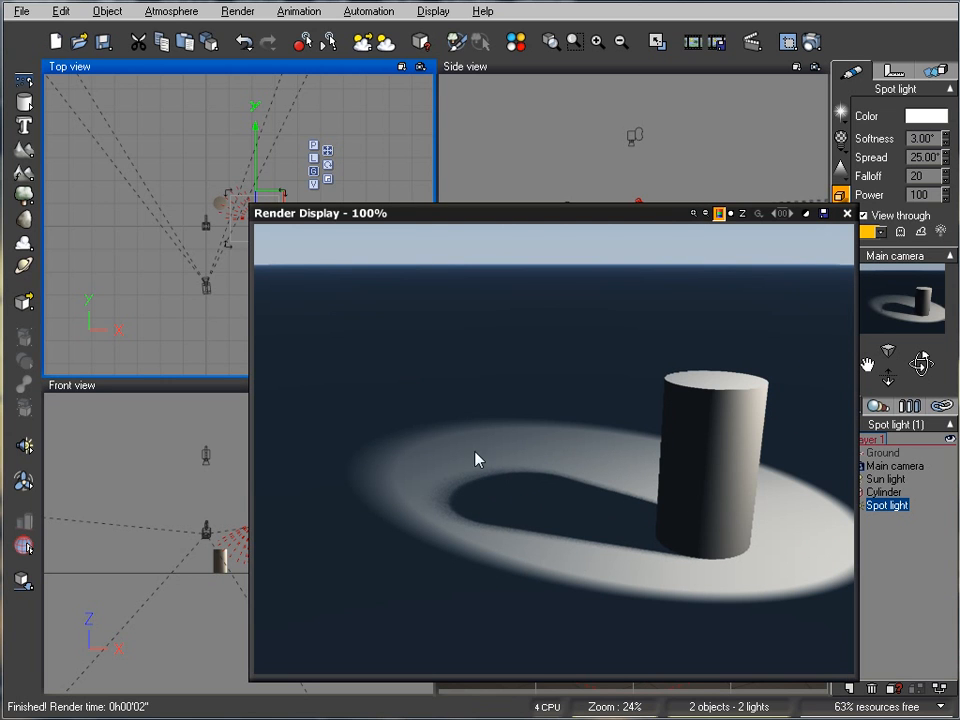
Switch the spot light's shadow map softness to light based and render the scene
{"action": "left_click", "coordinate": [845, 214]}
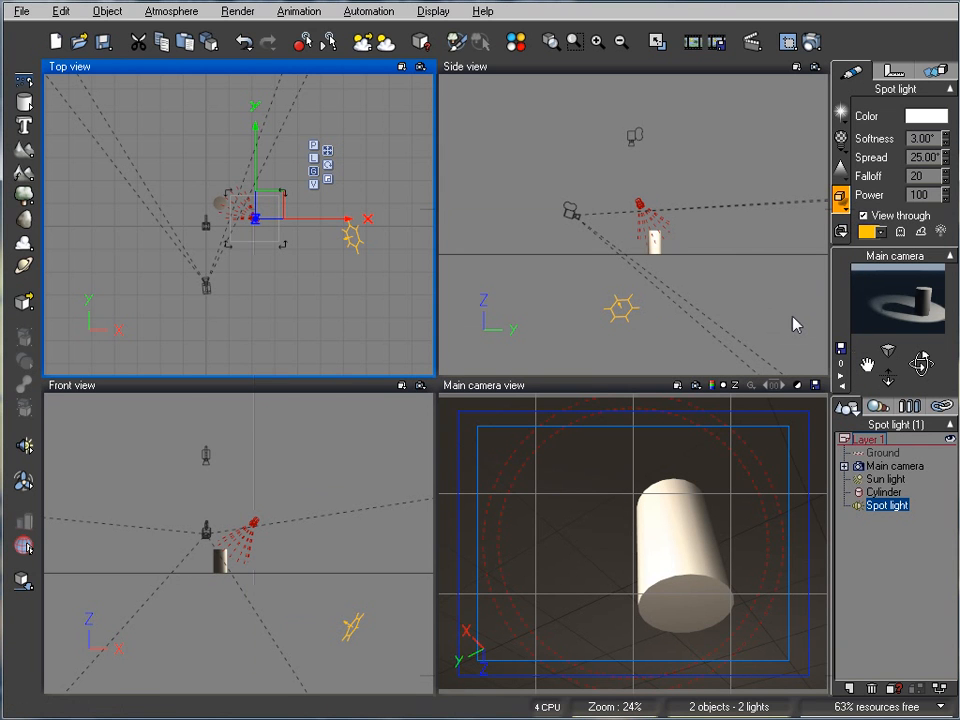
{"action": "right_click", "coordinate": [889, 506]}
{"action": "left_click", "coordinate": [926, 442]}
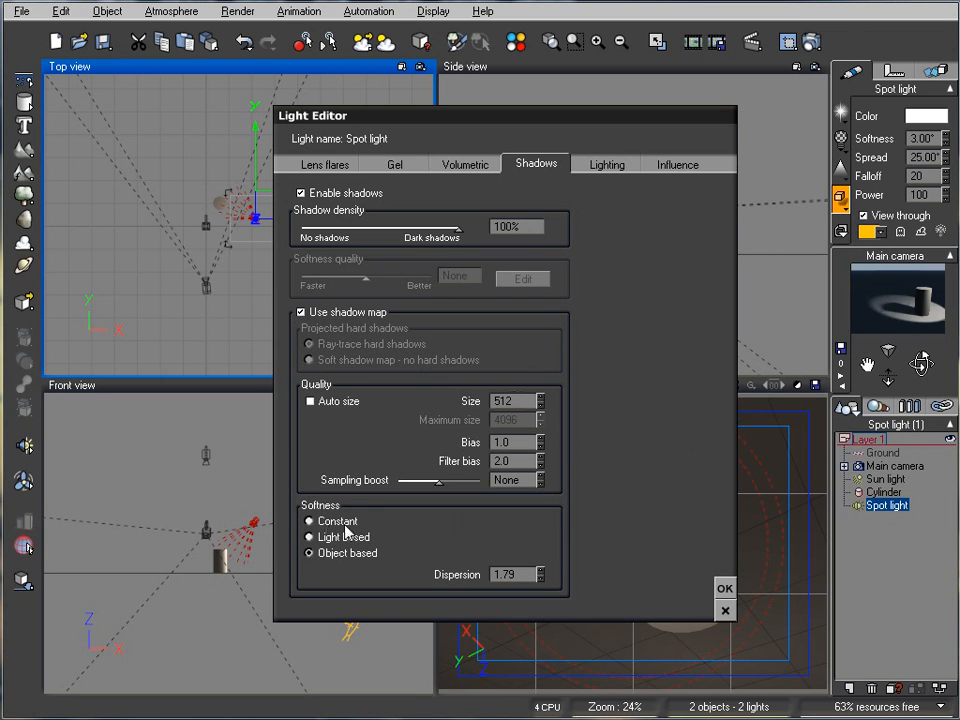
{"action": "left_click", "coordinate": [724, 588]}
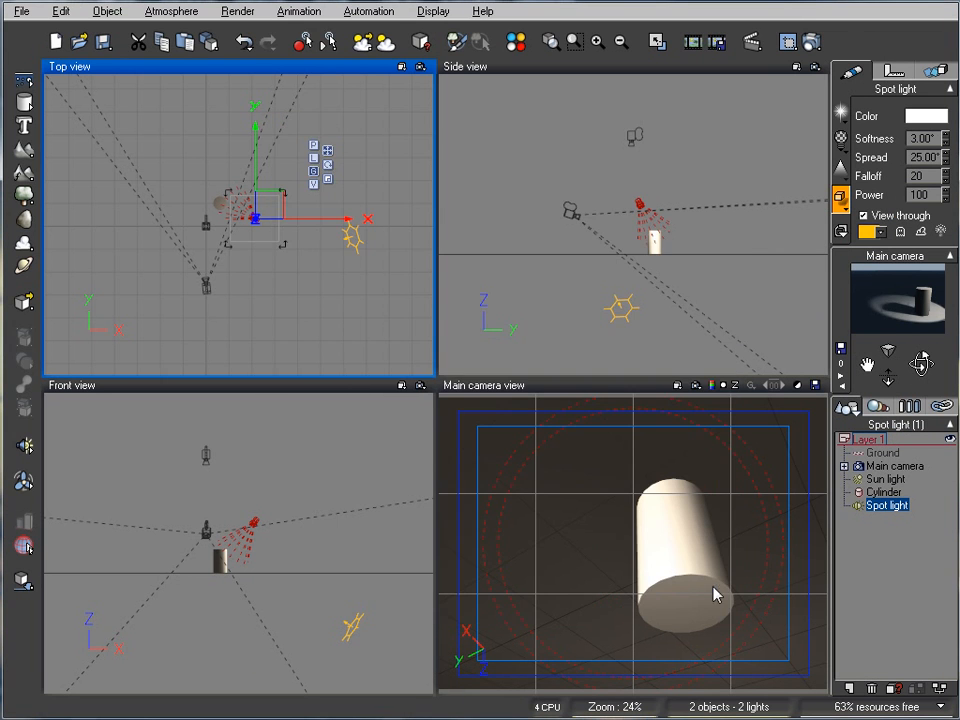
{"action": "left_click", "coordinate": [812, 41]}
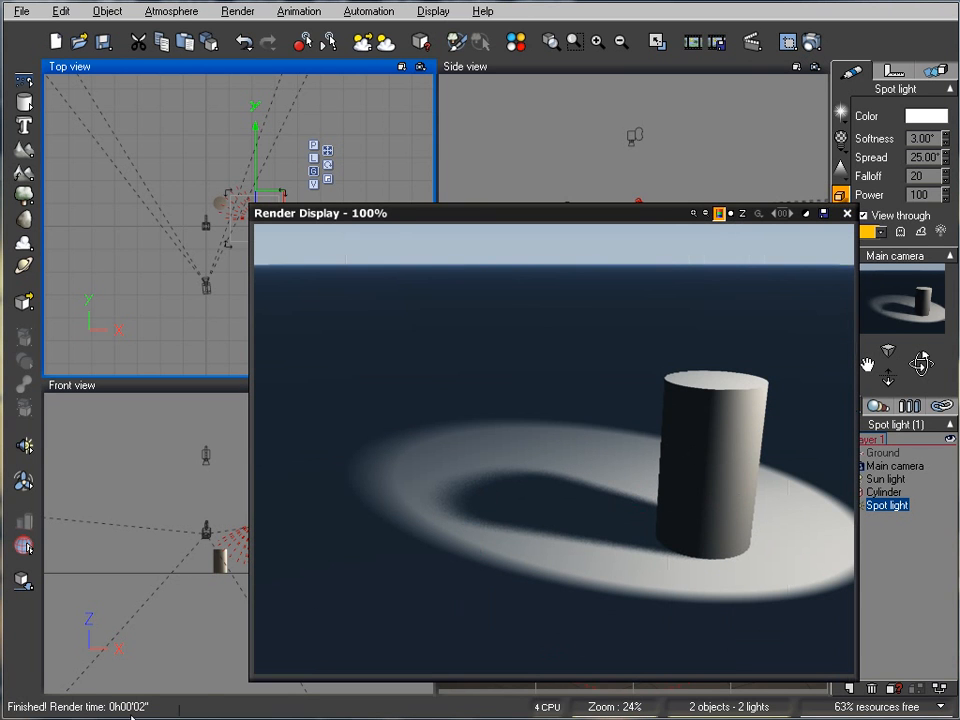
Turn the spot light's shadow map off and on again to compare which shadow options are available
{"action": "left_click", "coordinate": [846, 213]}
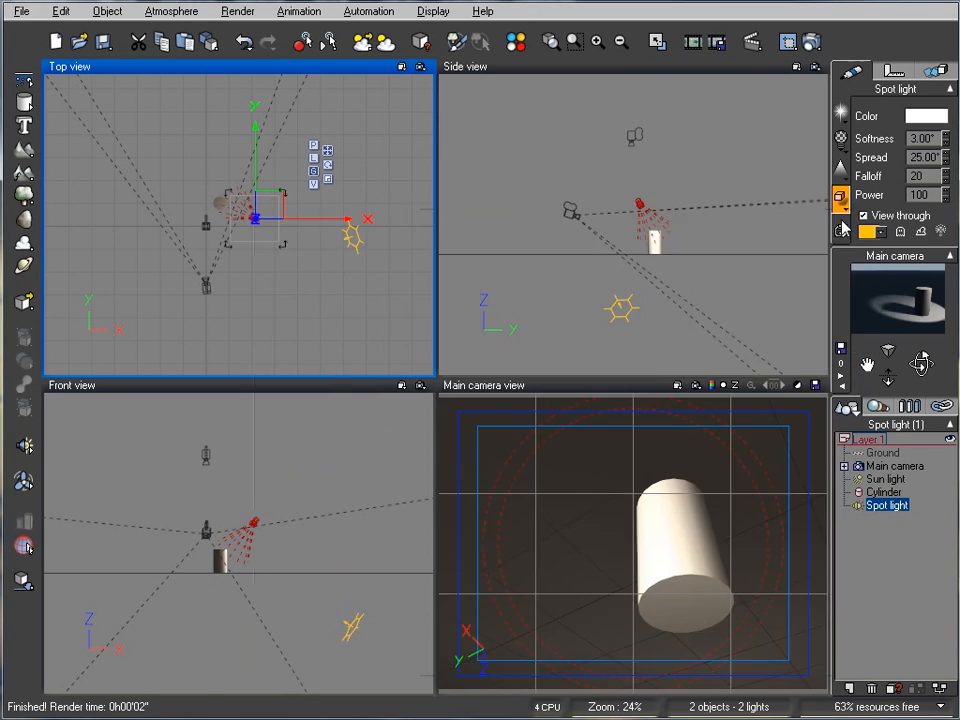
{"action": "right_click", "coordinate": [886, 505]}
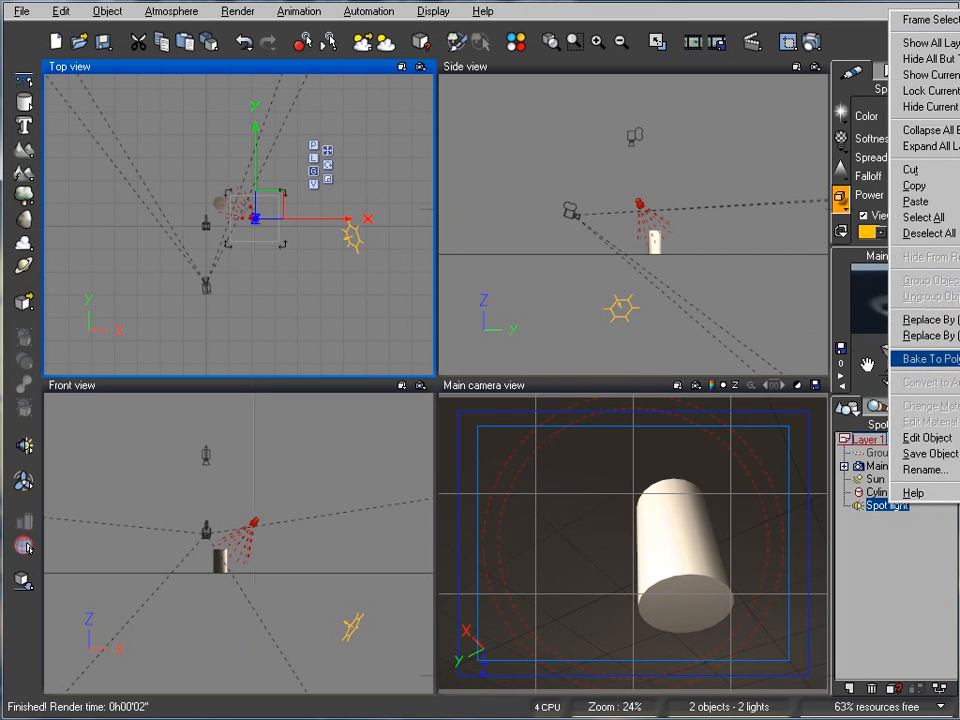
{"action": "left_click", "coordinate": [927, 437]}
{"action": "left_click_drag", "start_coordinate": [499, 122], "coordinate": [523, 147]}
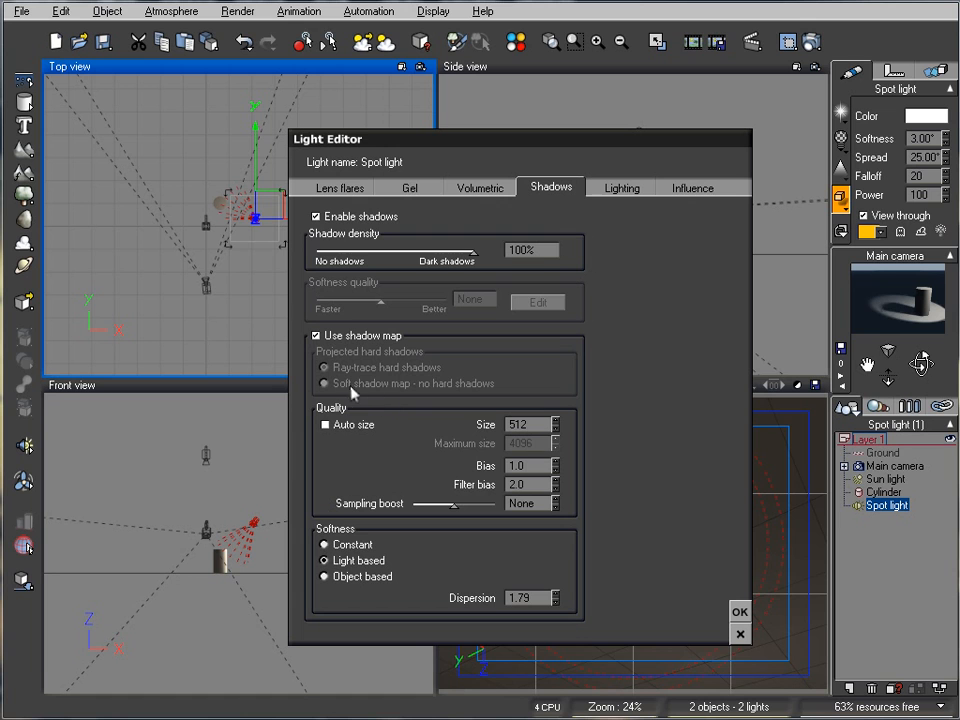
{"action": "left_click", "coordinate": [318, 336]}
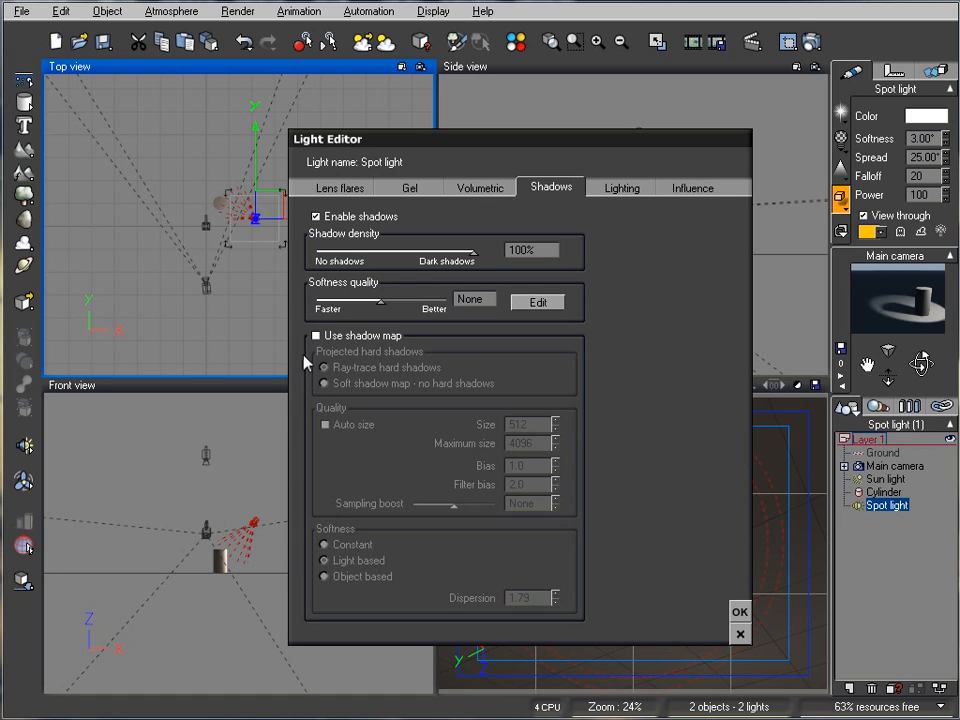
{"action": "left_click", "coordinate": [351, 340]}
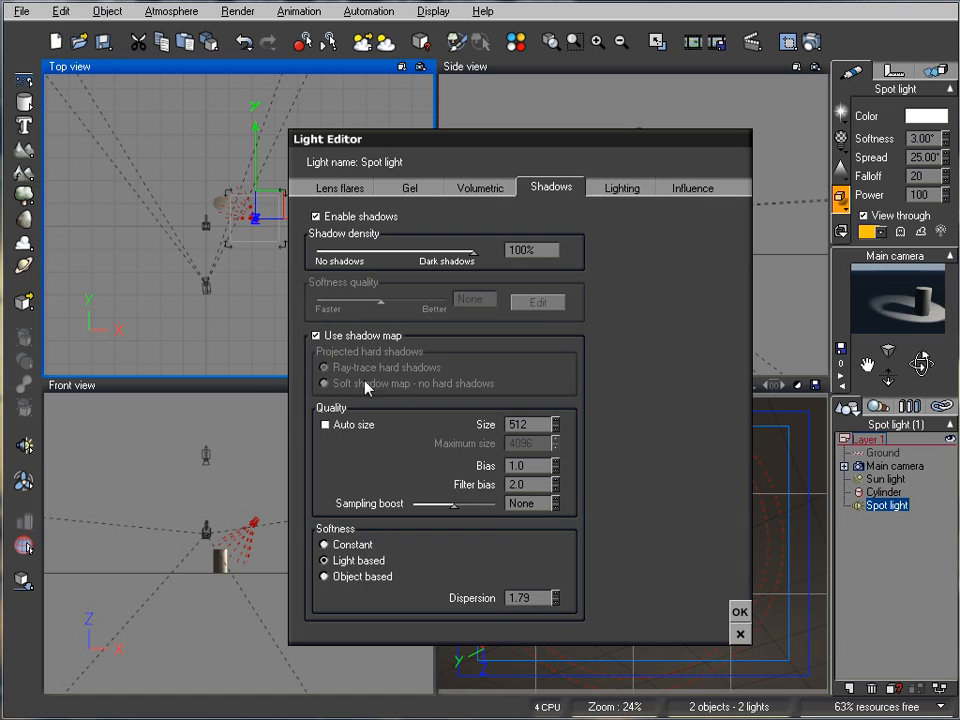
{"action": "left_click", "coordinate": [739, 612]}
Set the spot light's softness to 0 with ray-traced hard shadows and render the scene
{"action": "double_click", "coordinate": [922, 138]}
{"action": "type", "text": "0"}
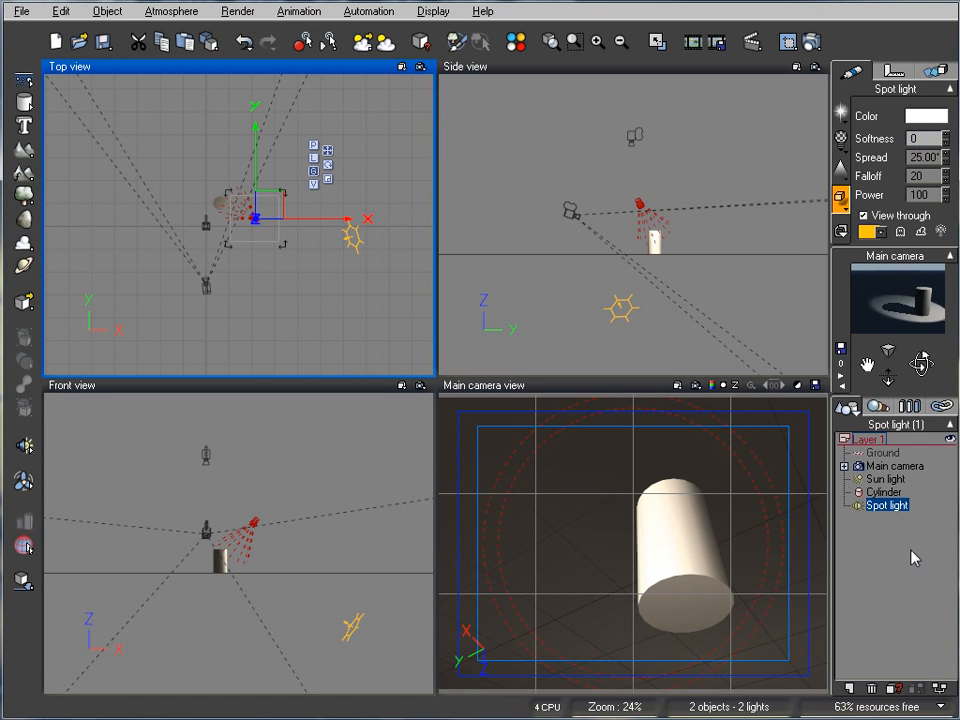
{"action": "right_click", "coordinate": [880, 512]}
{"action": "left_click", "coordinate": [930, 437]}
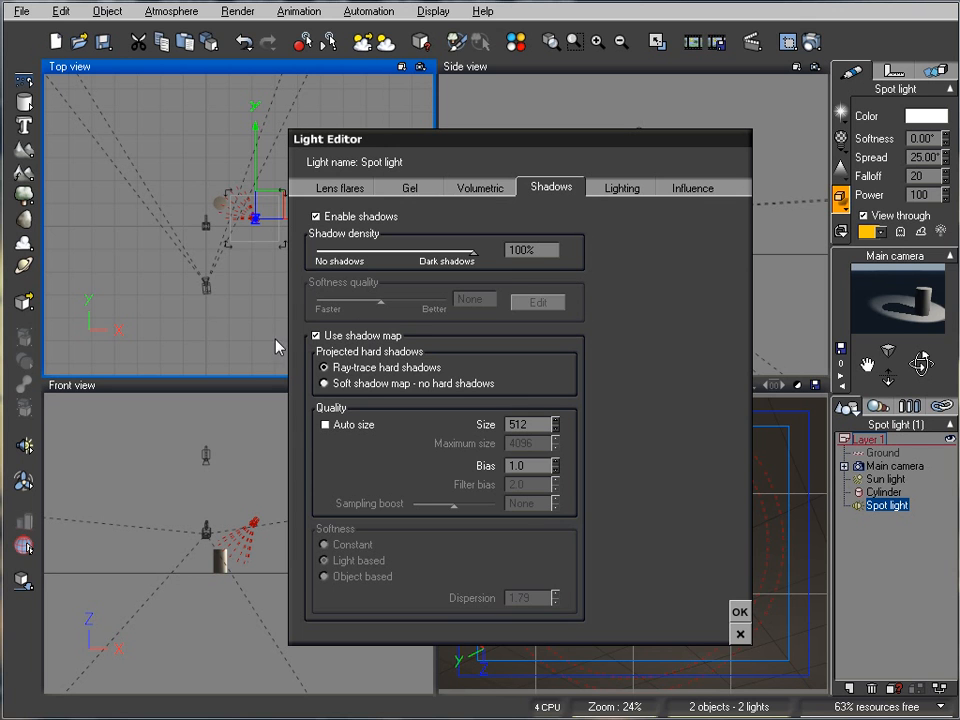
{"action": "left_click", "coordinate": [739, 611]}
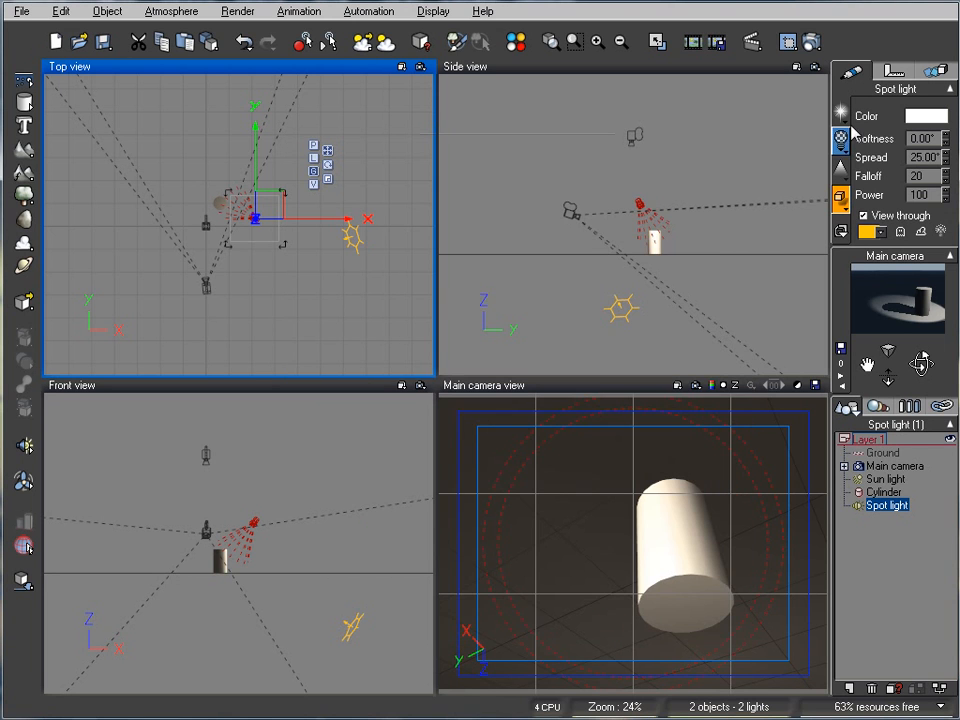
{"action": "left_click", "coordinate": [811, 41]}
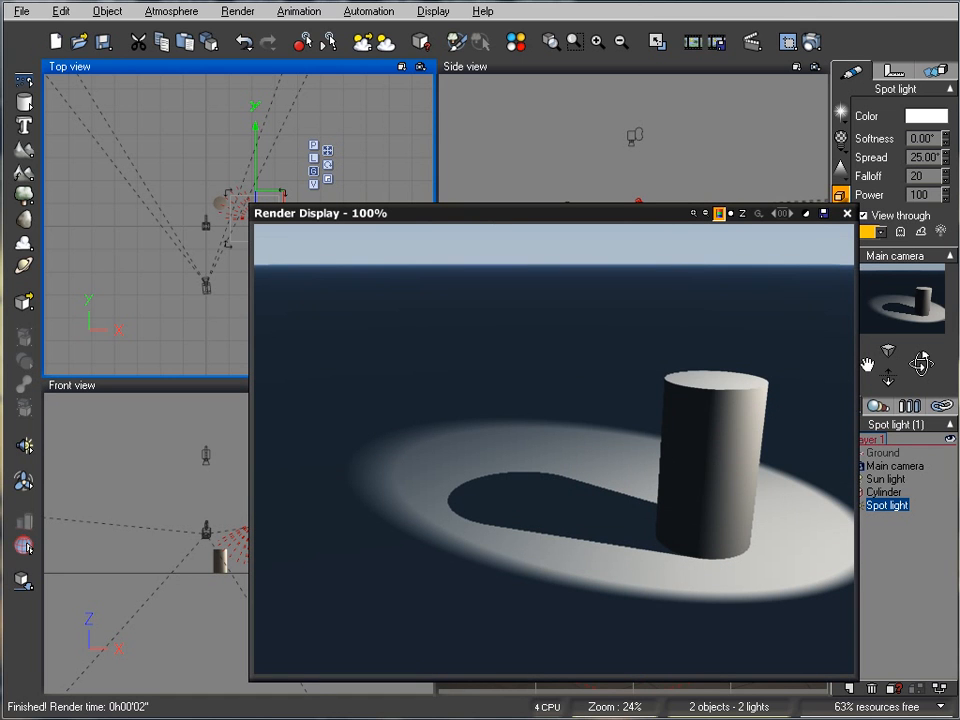
{"action": "left_click", "coordinate": [847, 213]}
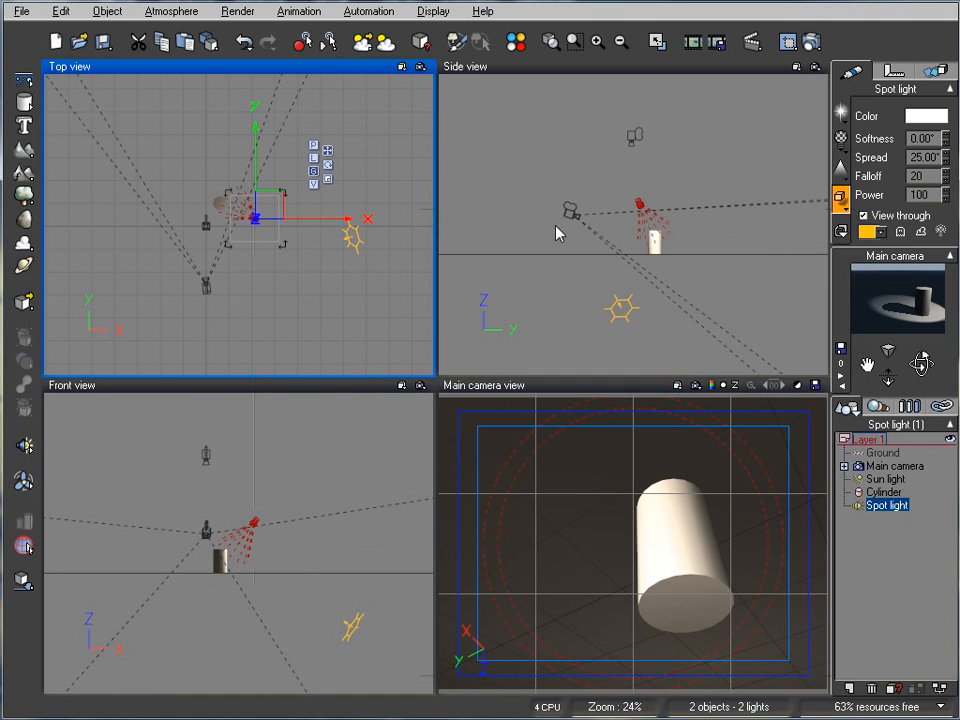
Create a new scene with the Default atmosphere from the Physical collection
{"action": "left_click", "coordinate": [14, 12]}
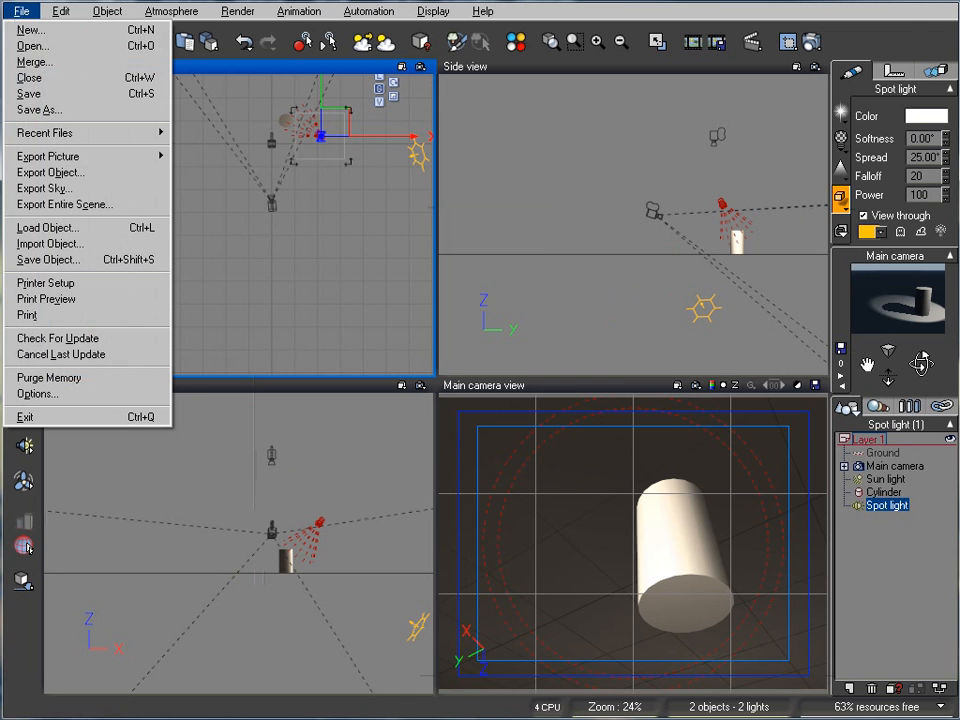
{"action": "left_click", "coordinate": [35, 30]}
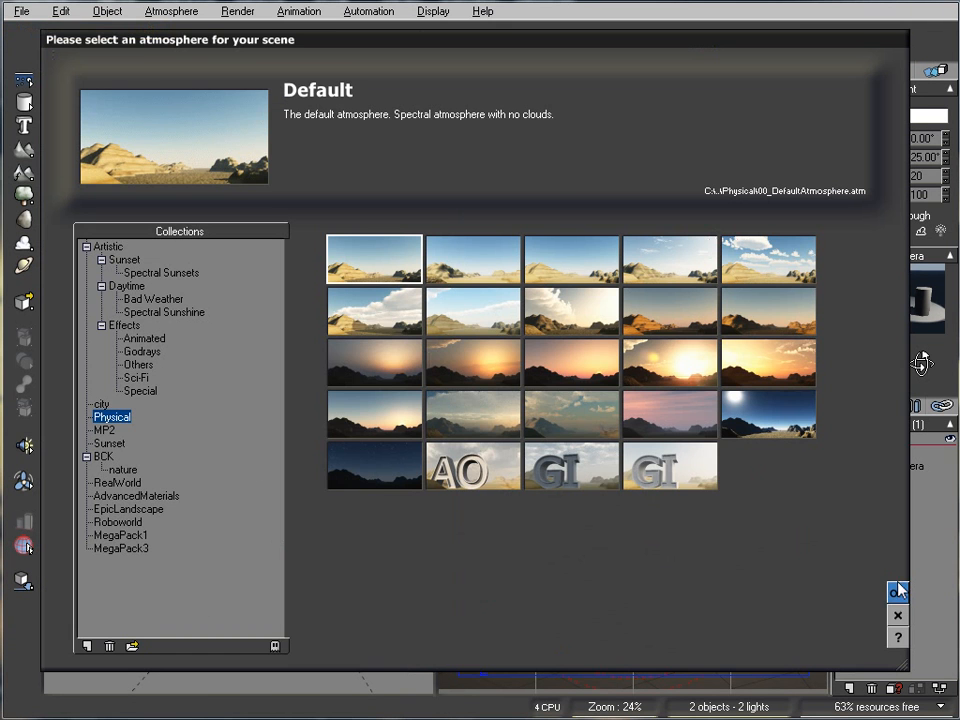
{"action": "left_click", "coordinate": [896, 592]}
{"action": "left_click", "coordinate": [596, 466]}
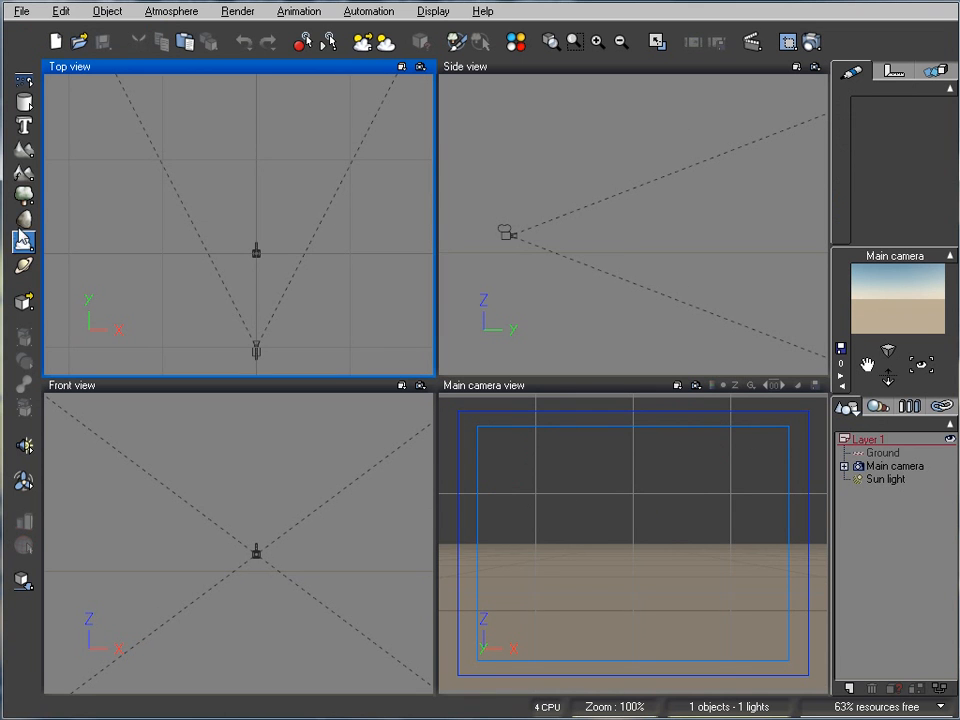
Add a terrain in front of the camera and give it the Grass material from the Landscapes collection
{"action": "left_click", "coordinate": [23, 148]}
{"action": "left_click_drag", "start_coordinate": [300, 218], "coordinate": [328, 208]}
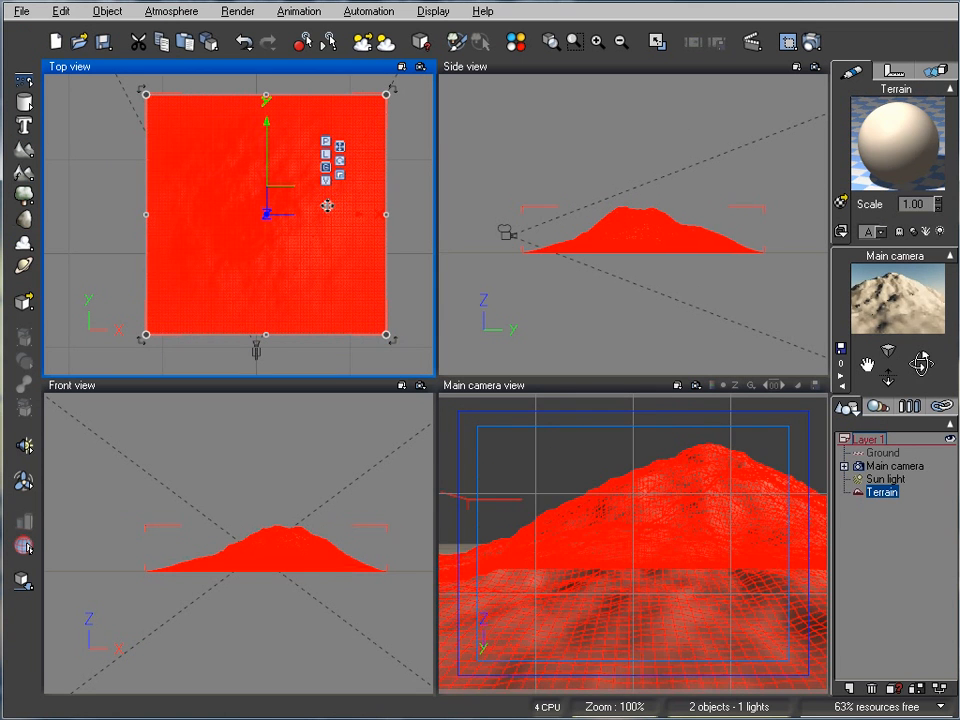
{"action": "left_click", "coordinate": [840, 205]}
{"action": "left_click_drag", "start_coordinate": [278, 390], "coordinate": [281, 358]}
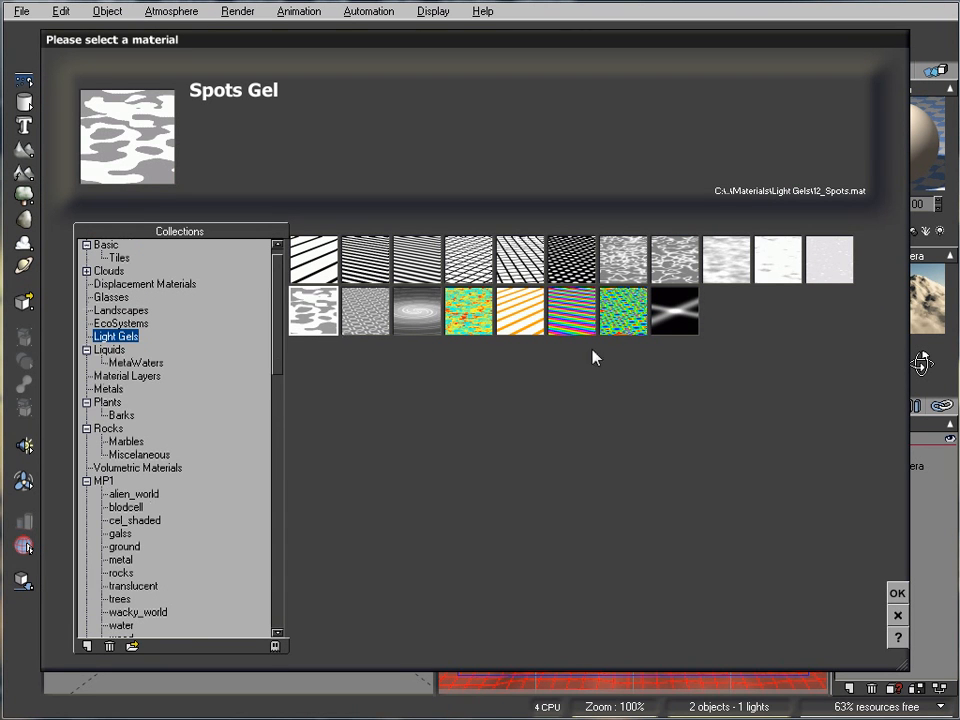
{"action": "left_click", "coordinate": [121, 310]}
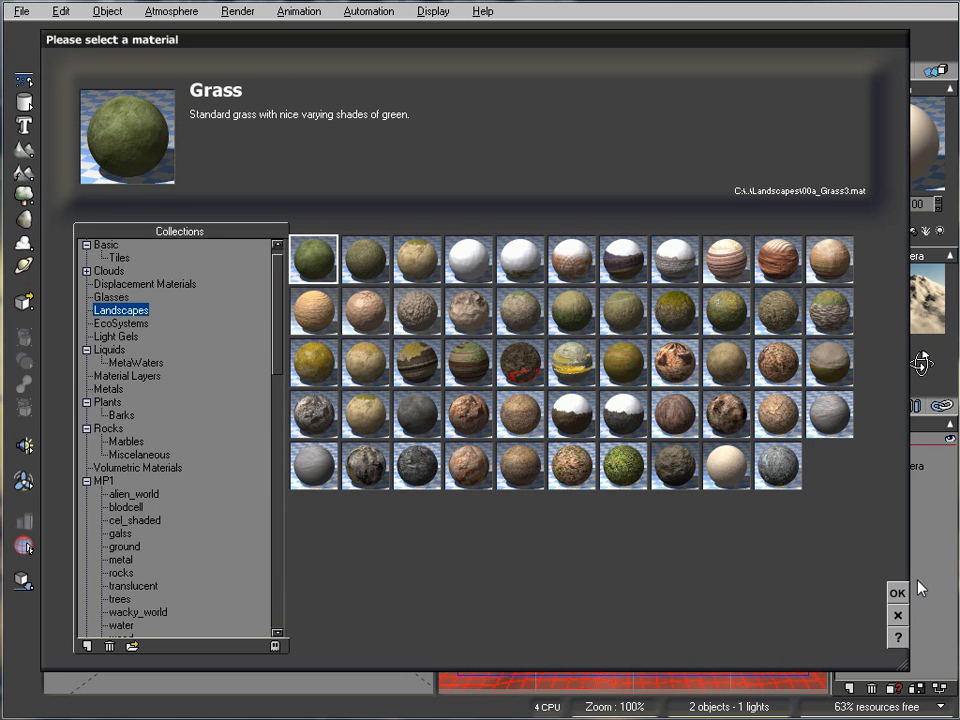
{"action": "left_click", "coordinate": [897, 593]}
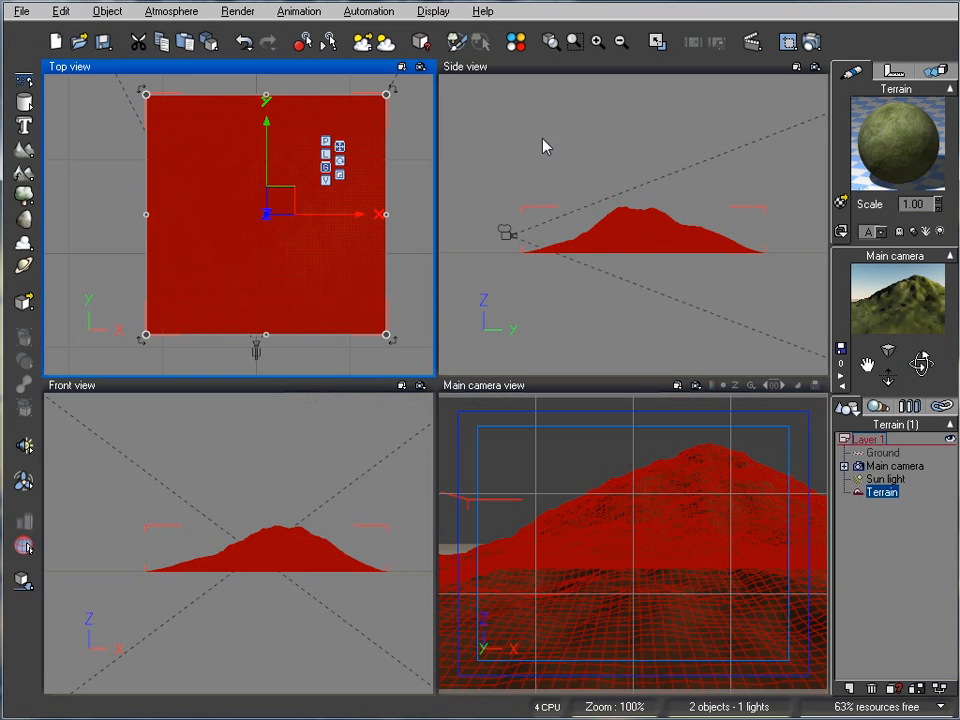
Reduce the terrain's height so that it forms a low hill in front of the camera
{"action": "right_click_drag", "start_coordinate": [376, 208], "coordinate": [443, 165]}
{"action": "left_click", "coordinate": [706, 208]}
{"action": "left_click_drag", "start_coordinate": [693, 206], "coordinate": [696, 229]}
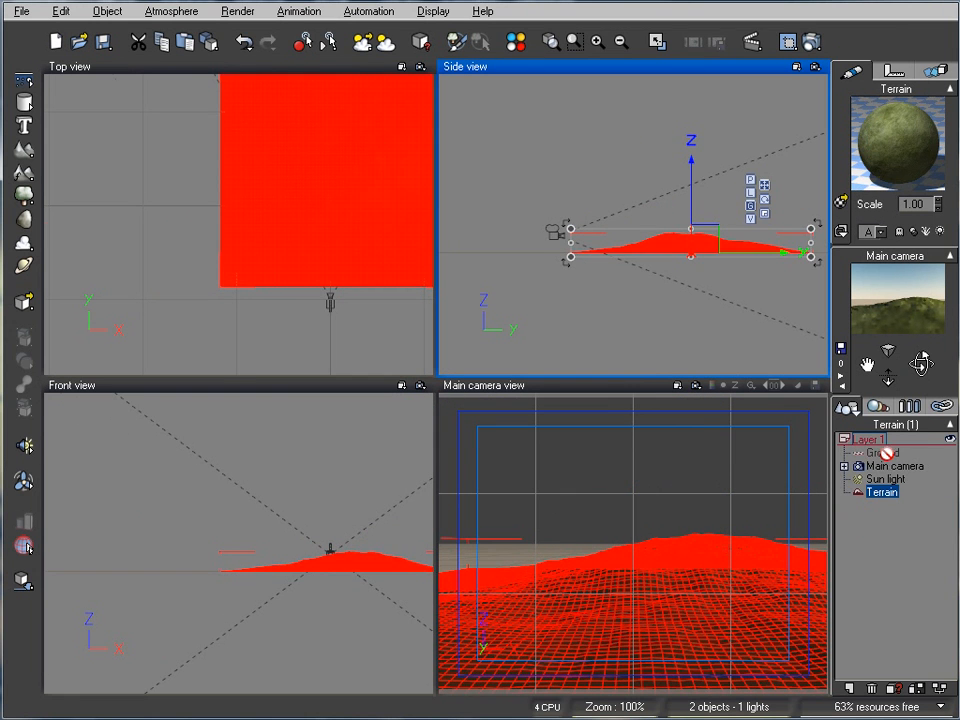
Give the ground plane the Grass material from the Landscapes collection
{"action": "left_click", "coordinate": [886, 454]}
{"action": "left_click", "coordinate": [841, 203]}
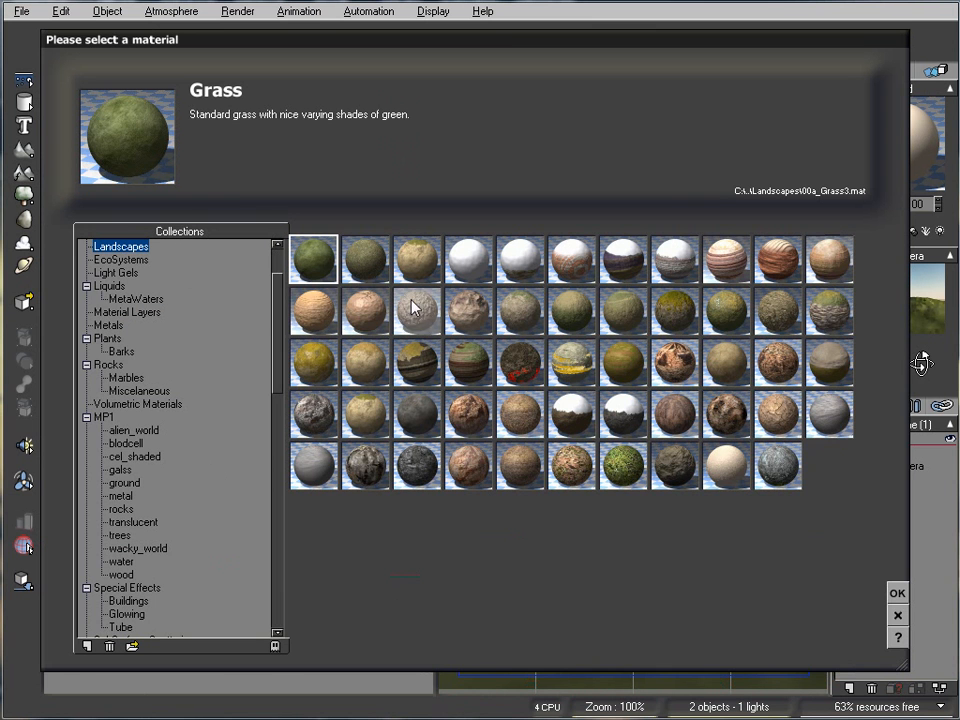
{"action": "left_click", "coordinate": [897, 593]}
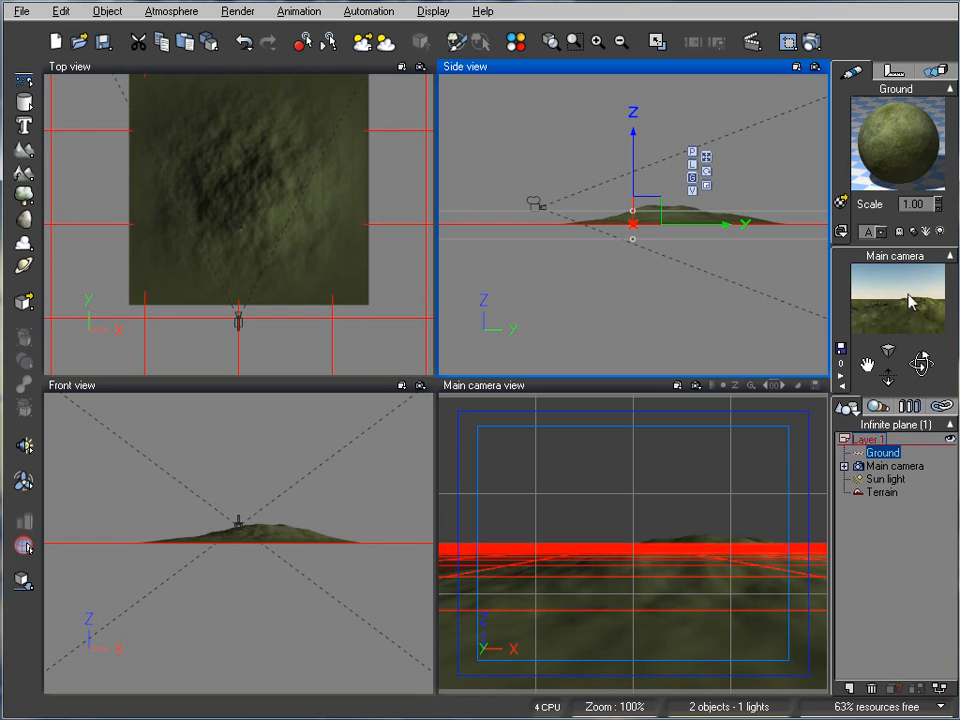
Add an Alder - Autumn tree from the Trees collection and place it on the front slope of the terrain
{"action": "right_click_drag", "start_coordinate": [279, 215], "coordinate": [285, 182]}
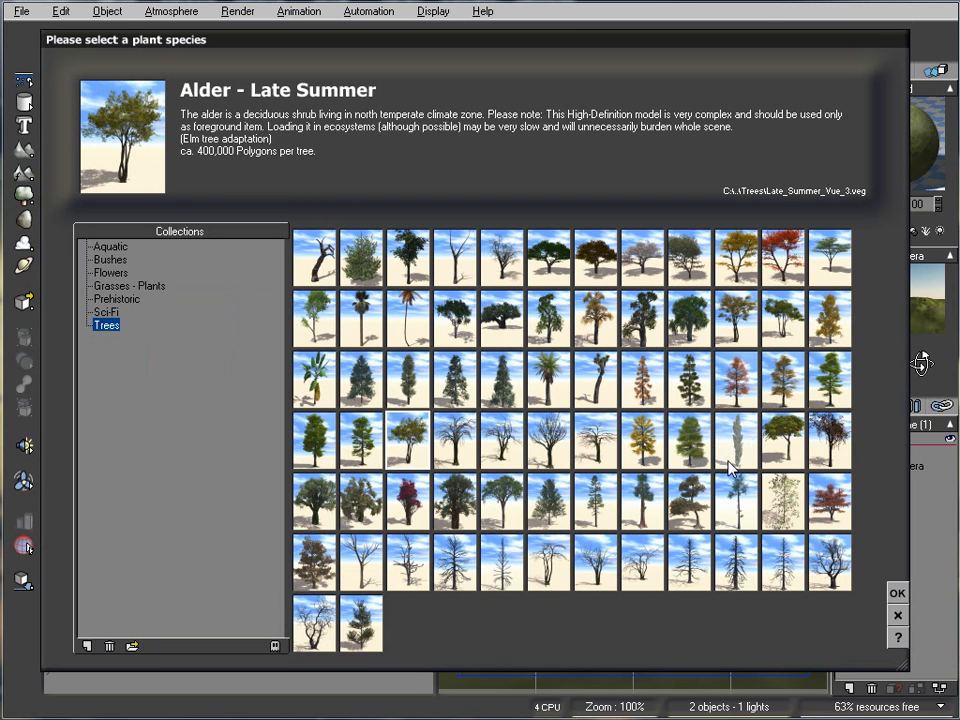
{"action": "left_click", "coordinate": [750, 323]}
{"action": "left_click", "coordinate": [897, 593]}
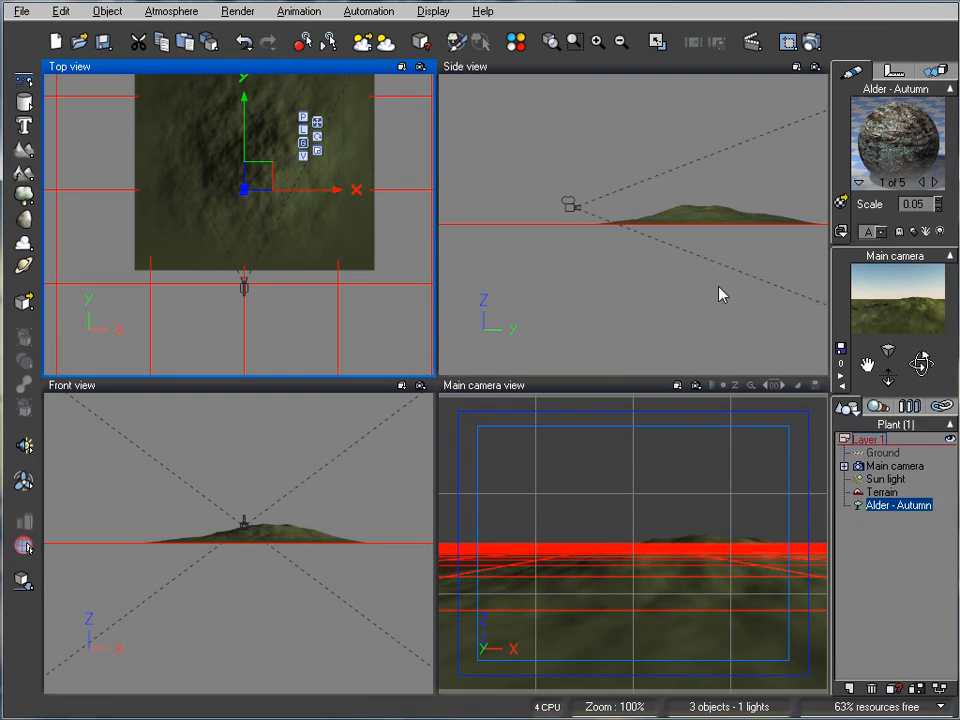
{"action": "left_click_drag", "start_coordinate": [217, 222], "coordinate": [240, 193]}
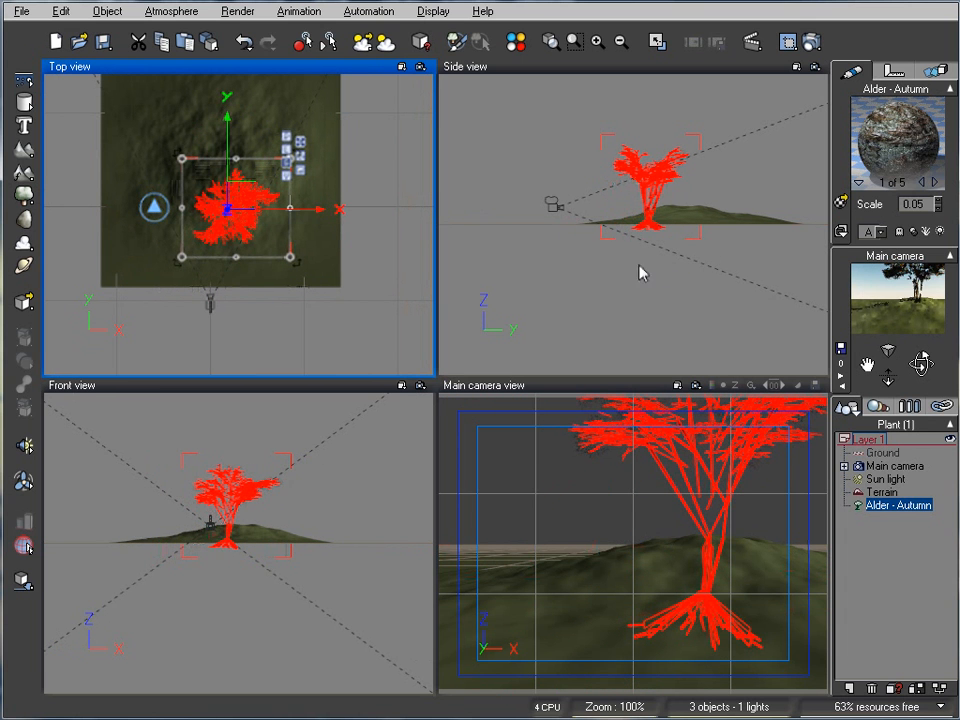
{"action": "left_click", "coordinate": [659, 227]}
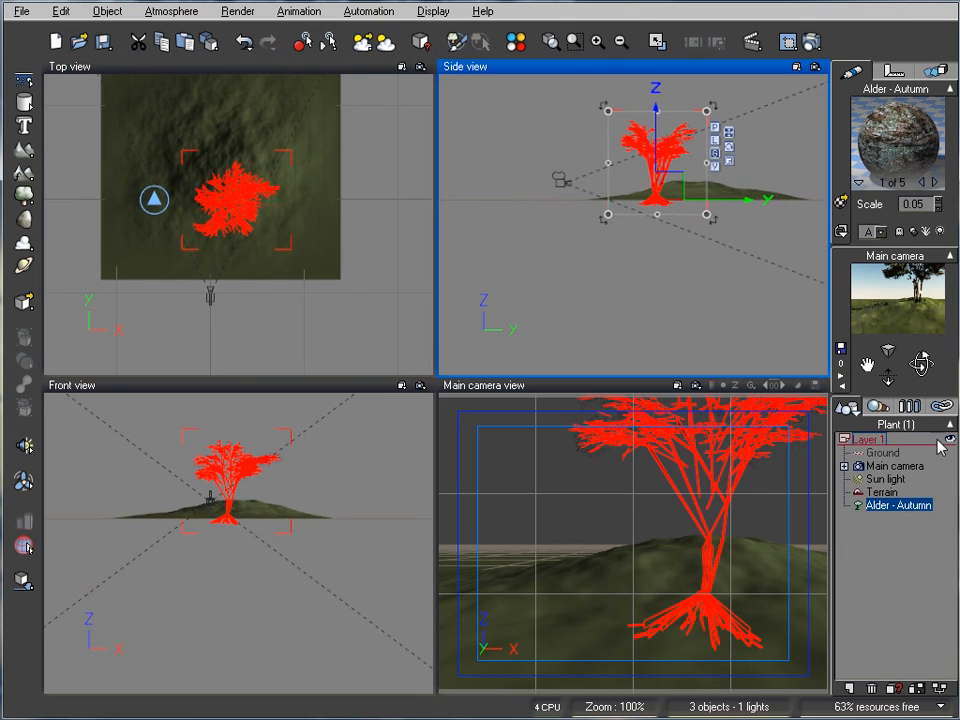
Raise the main camera to about 8.7 m and tilt it down towards the tree and terrain
{"action": "left_click", "coordinate": [894, 466]}
{"action": "left_click_drag", "start_coordinate": [622, 257], "coordinate": [606, 204]}
{"action": "left_click_drag", "start_coordinate": [921, 363], "coordinate": [921, 398]}
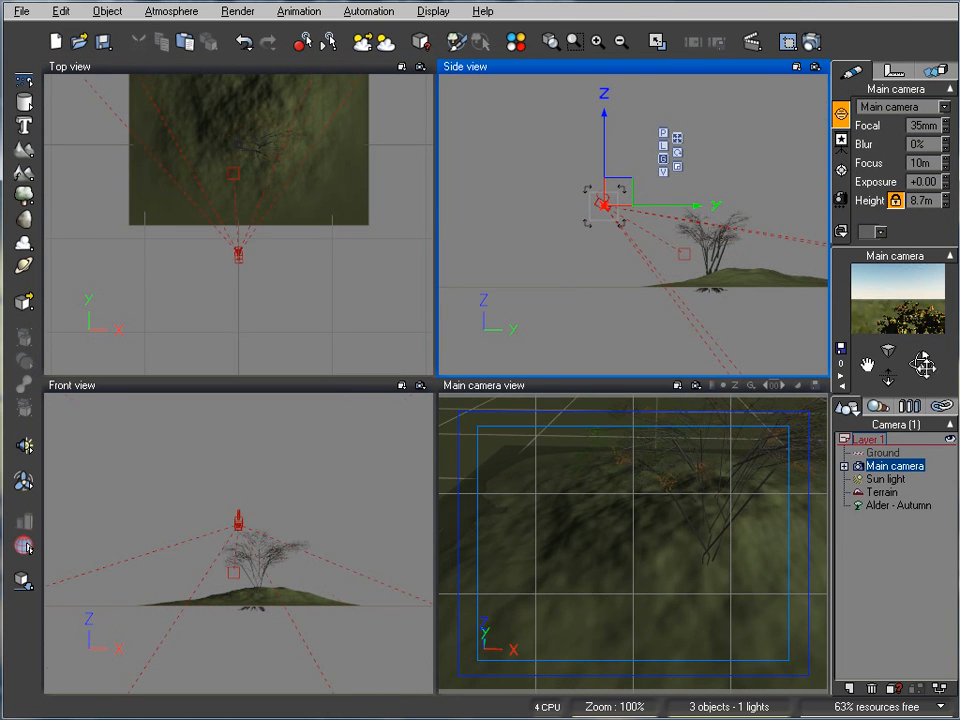
Move the Alder tree closer to the camera and adjust its height so its base sits on the terrain
{"action": "left_click", "coordinate": [903, 507]}
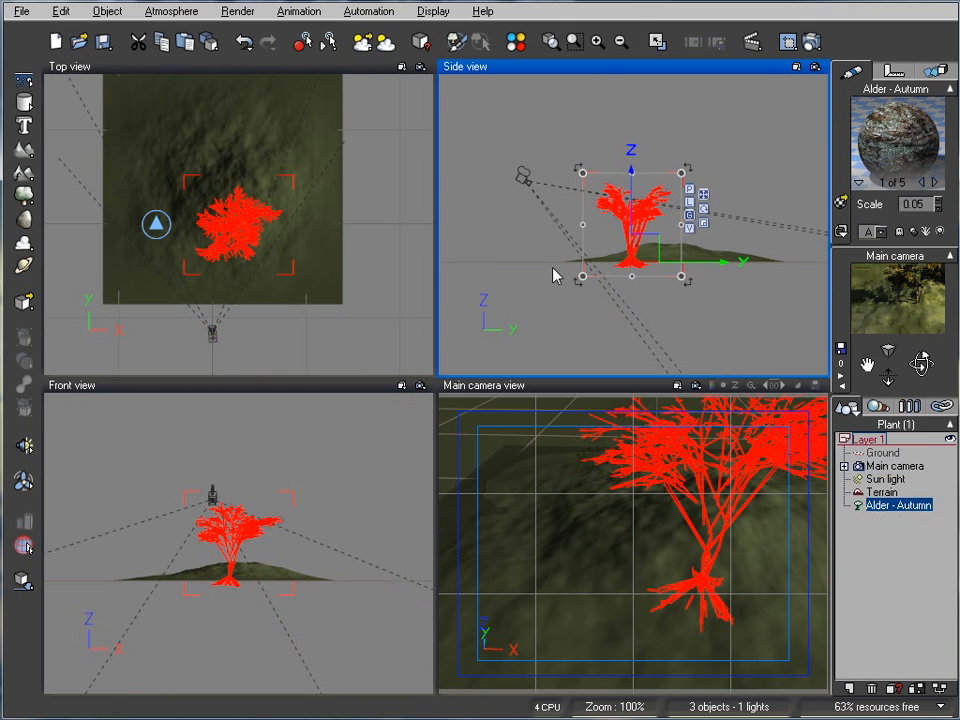
{"action": "right_click_drag", "start_coordinate": [284, 258], "coordinate": [304, 239]}
{"action": "left_click_drag", "start_coordinate": [264, 200], "coordinate": [279, 221]}
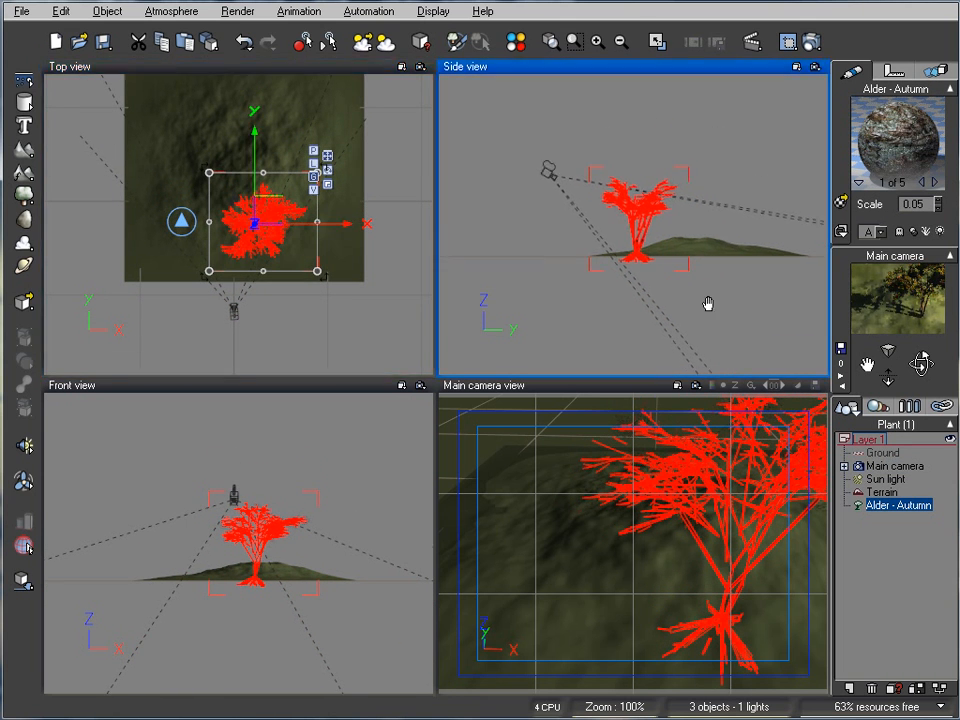
{"action": "scroll", "coordinate": [721, 281], "scroll_direction": "up", "scroll_amount": 5}
{"action": "right_click_drag", "start_coordinate": [721, 281], "coordinate": [691, 240]}
{"action": "left_click_drag", "start_coordinate": [691, 240], "coordinate": [694, 234]}
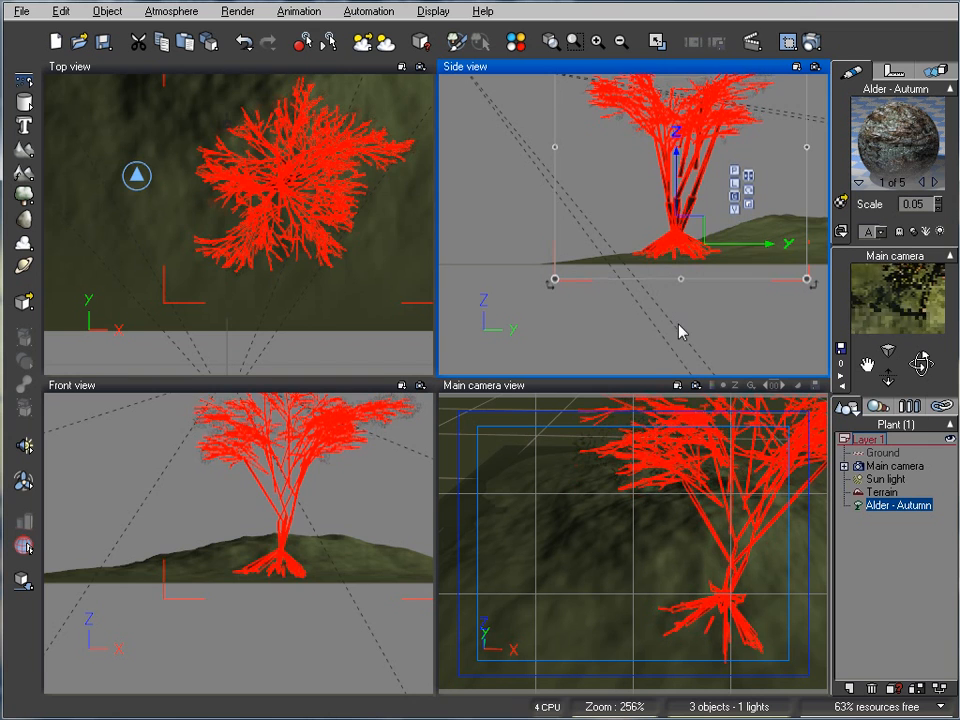
Move the sun light in the top view to change the direction of the tree's shadow
{"action": "left_click", "coordinate": [884, 479]}
{"action": "scroll", "coordinate": [341, 271], "scroll_direction": "down", "scroll_amount": 10}
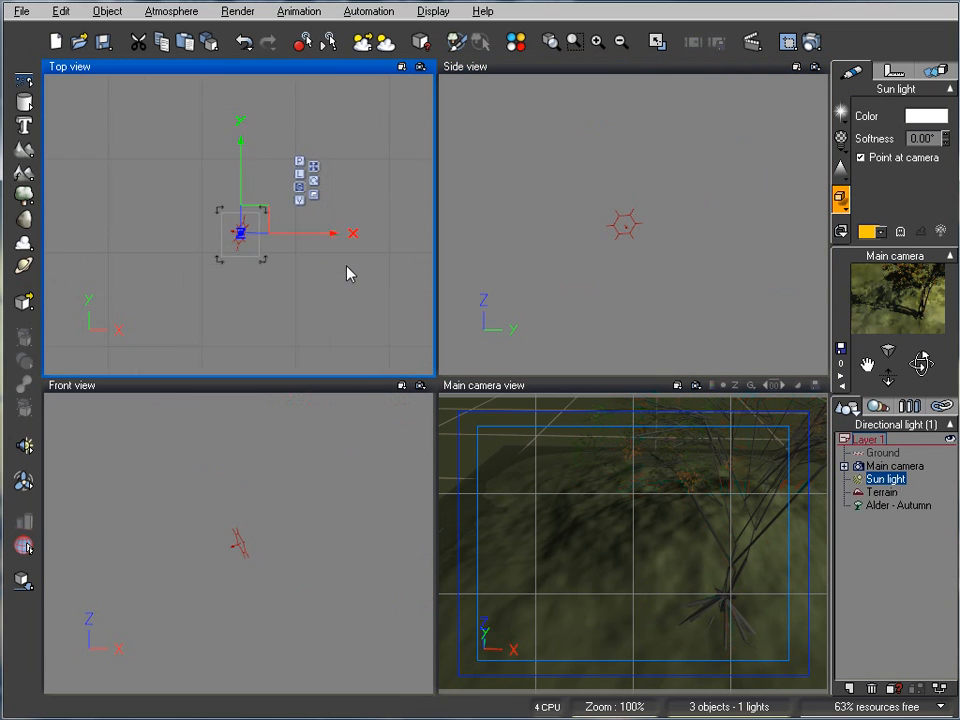
{"action": "left_click_drag", "start_coordinate": [258, 200], "coordinate": [238, 180]}
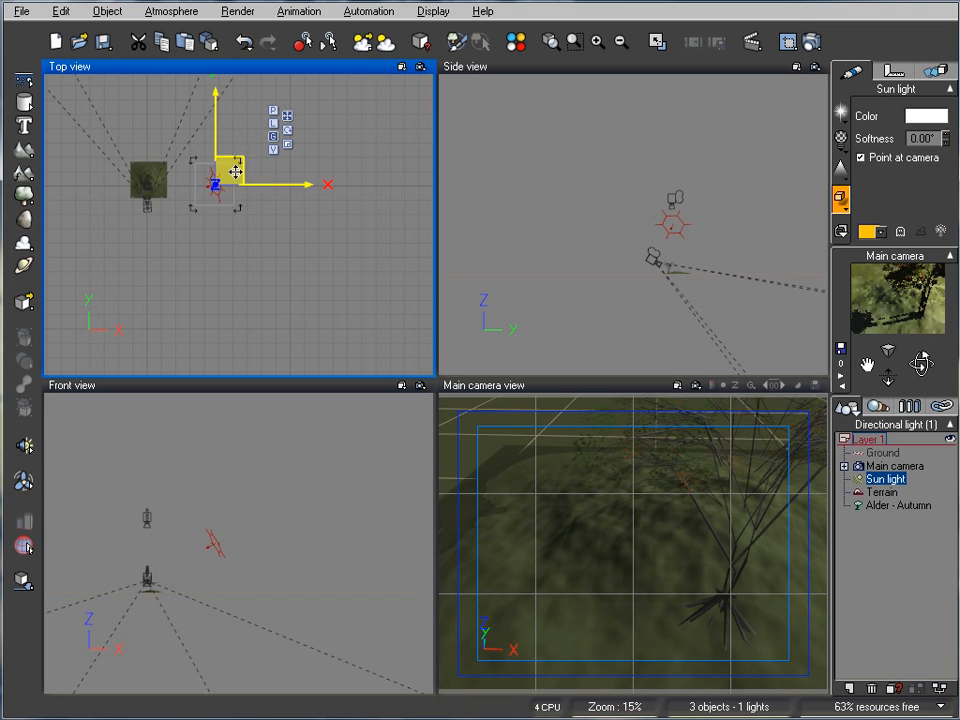
Pull the main camera back, raise it to about 12.9 m and turn it to frame the tree and its shadow
{"action": "left_click", "coordinate": [913, 465]}
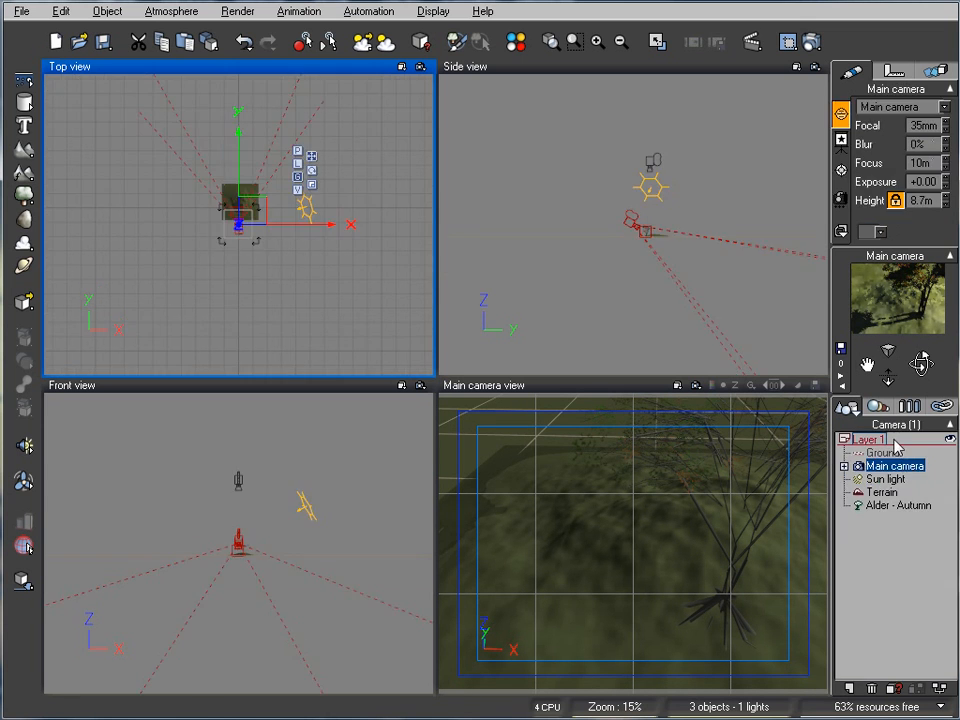
{"action": "scroll", "coordinate": [630, 220], "scroll_direction": "up", "scroll_amount": 4}
{"action": "scroll", "coordinate": [643, 238], "scroll_direction": "up", "scroll_amount": 2}
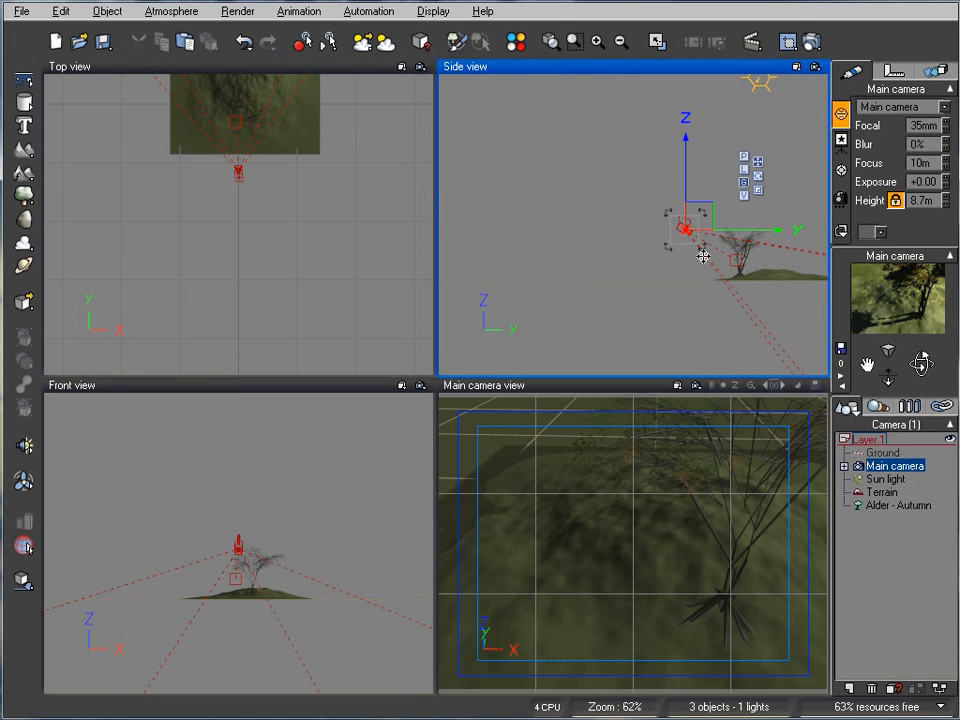
{"action": "left_click_drag", "start_coordinate": [698, 216], "coordinate": [662, 205]}
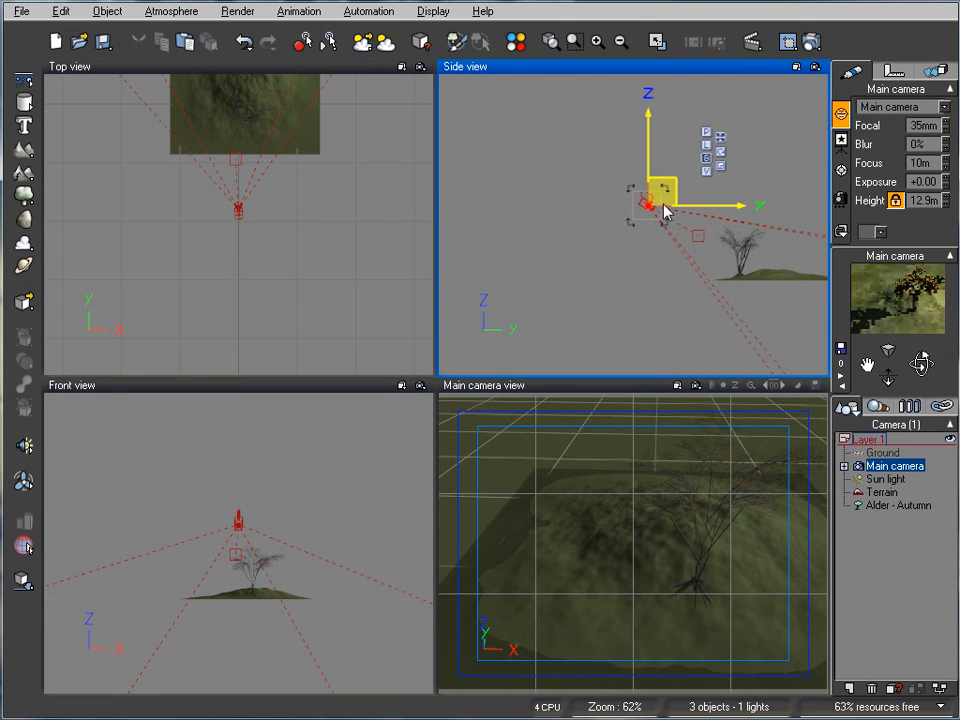
{"action": "left_click_drag", "start_coordinate": [922, 365], "coordinate": [910, 360]}
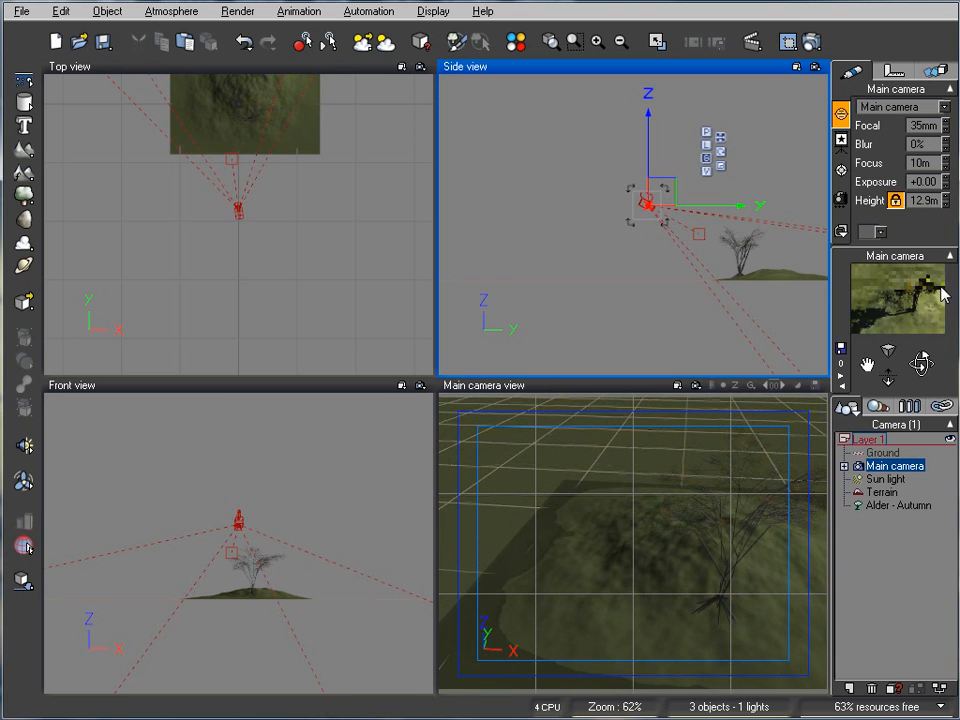
Render the scene to screen at Final quality and 640x480, and close the finished render
{"action": "left_click", "coordinate": [809, 44]}
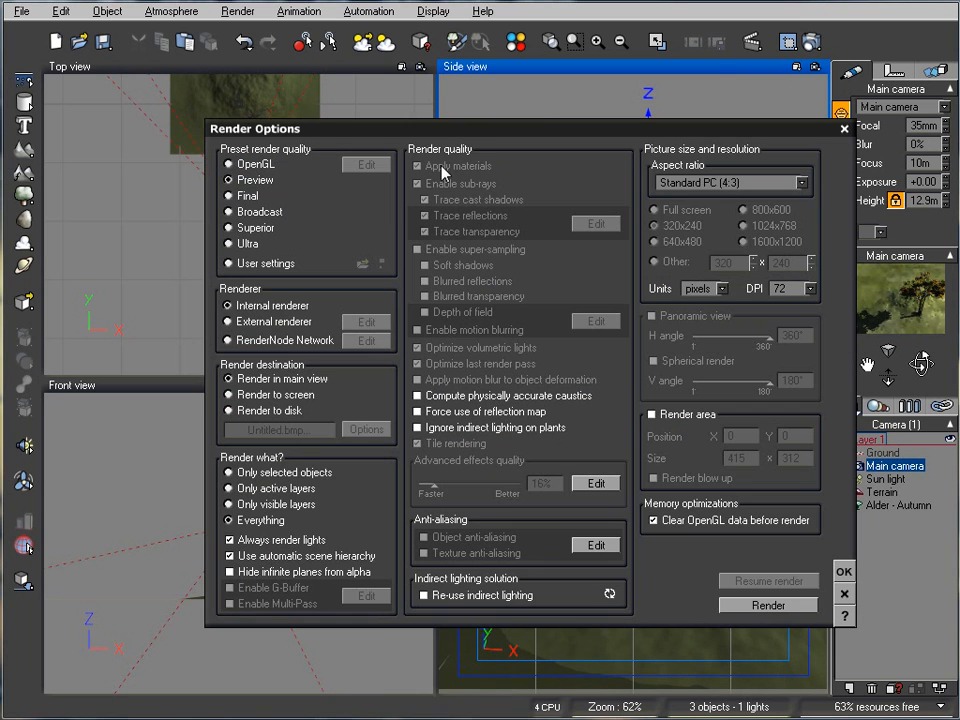
{"action": "left_click", "coordinate": [247, 196]}
{"action": "left_click", "coordinate": [277, 396]}
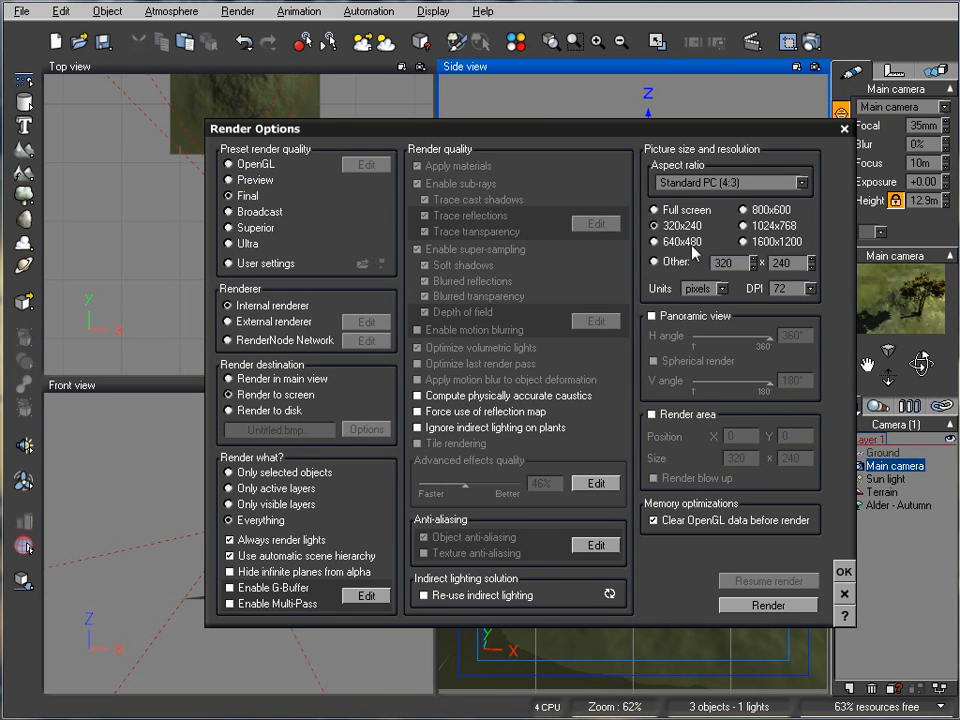
{"action": "left_click", "coordinate": [776, 605]}
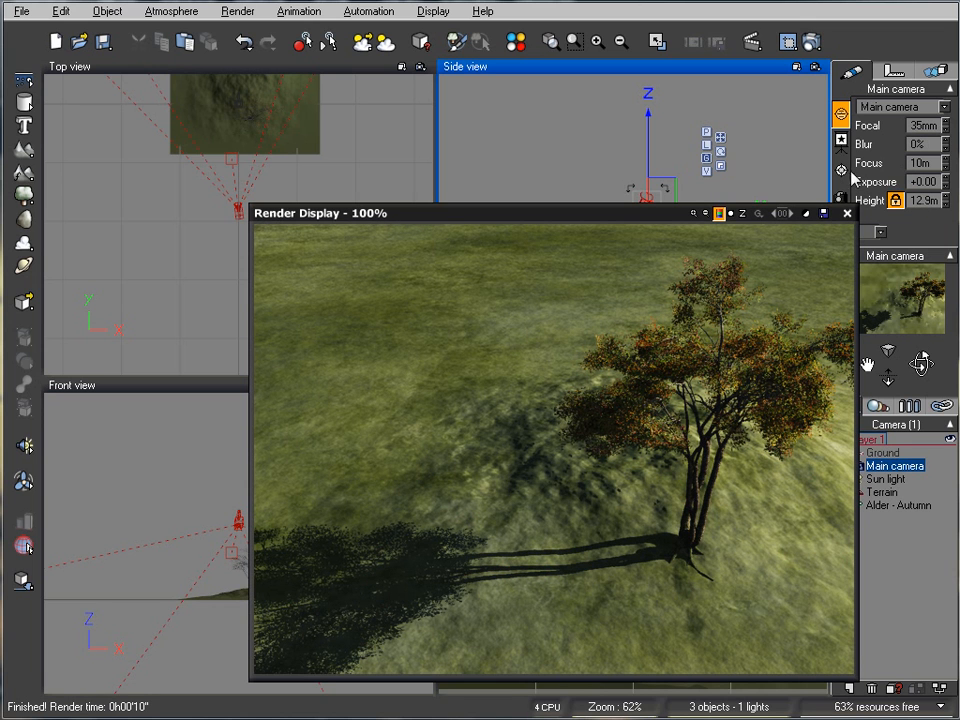
{"action": "left_click", "coordinate": [847, 213]}
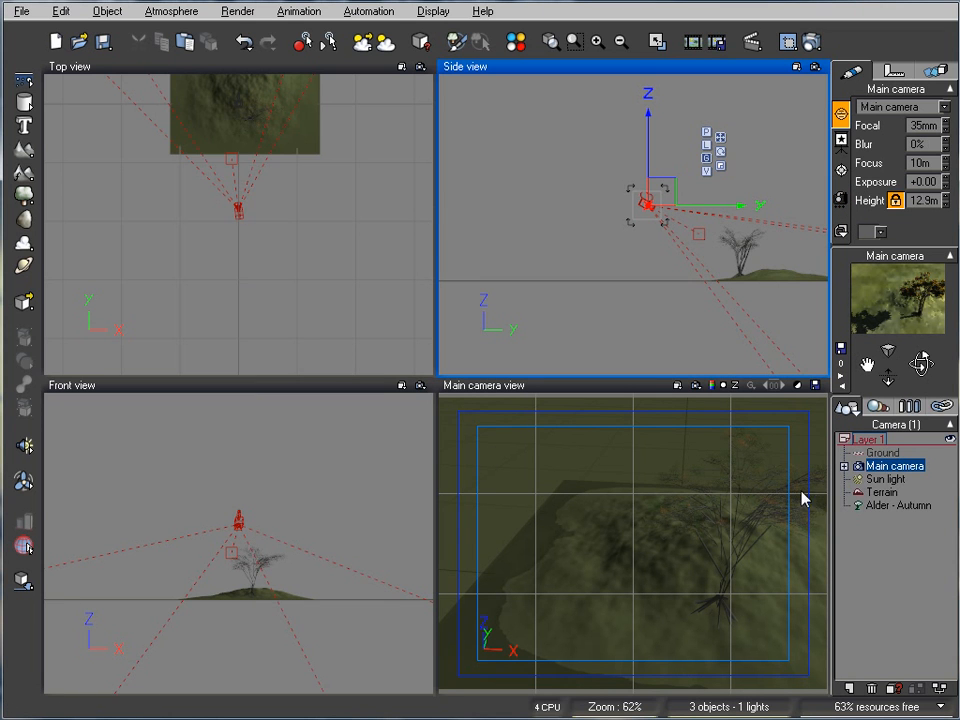
Switch the sun light to a soft shadow map without hard shadows and render the scene
{"action": "right_click", "coordinate": [879, 481]}
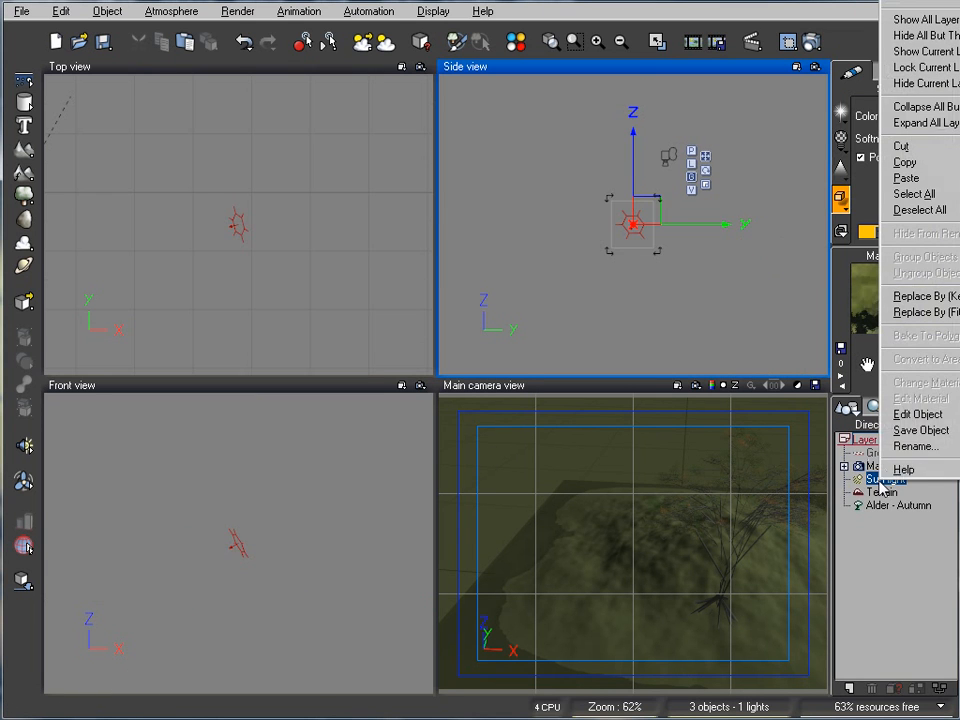
{"action": "left_click", "coordinate": [930, 414]}
{"action": "left_click", "coordinate": [317, 336]}
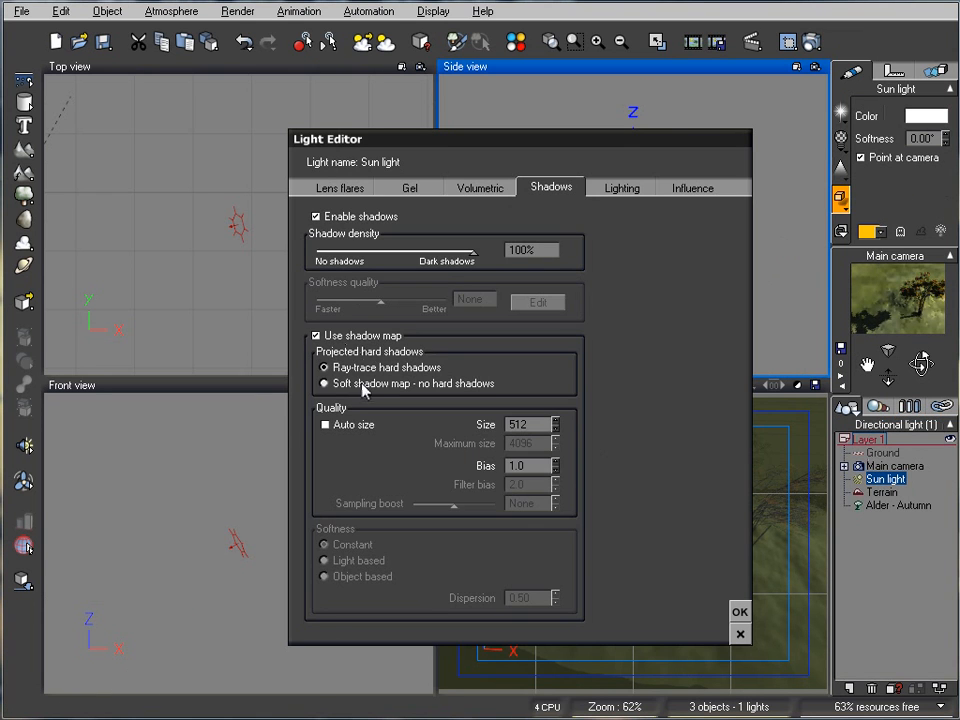
{"action": "left_click", "coordinate": [740, 611]}
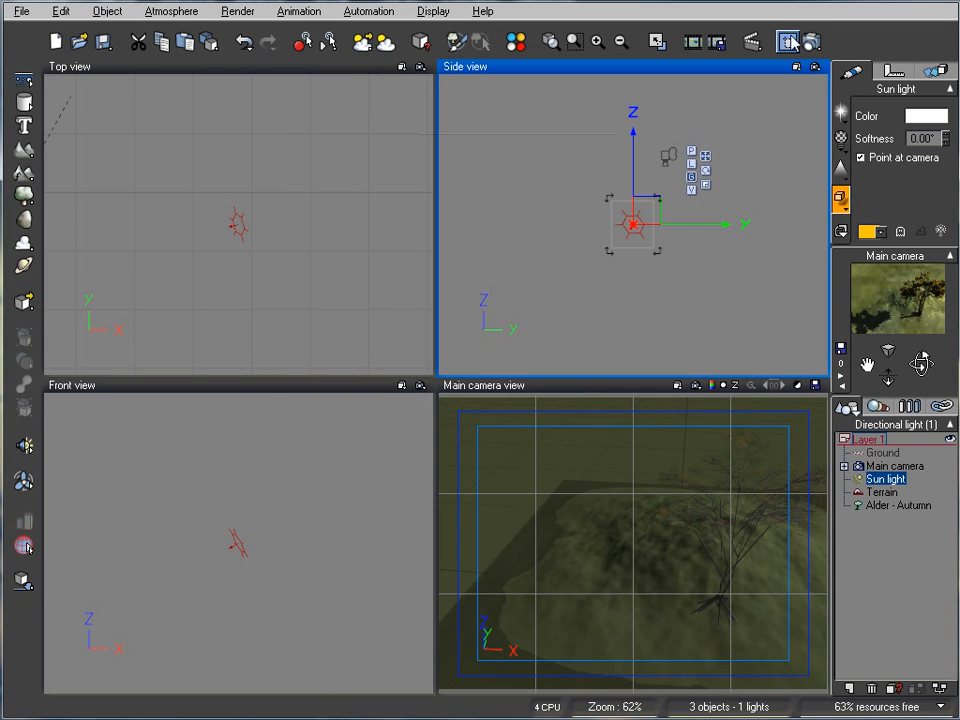
{"action": "left_click", "coordinate": [812, 41]}
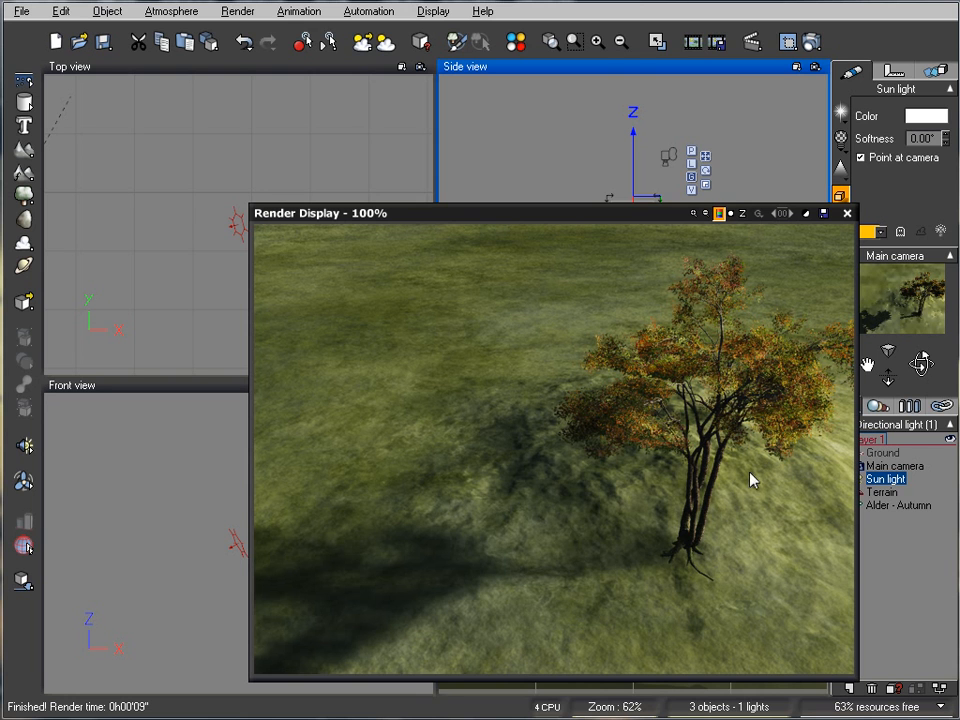
{"action": "left_click", "coordinate": [847, 213]}
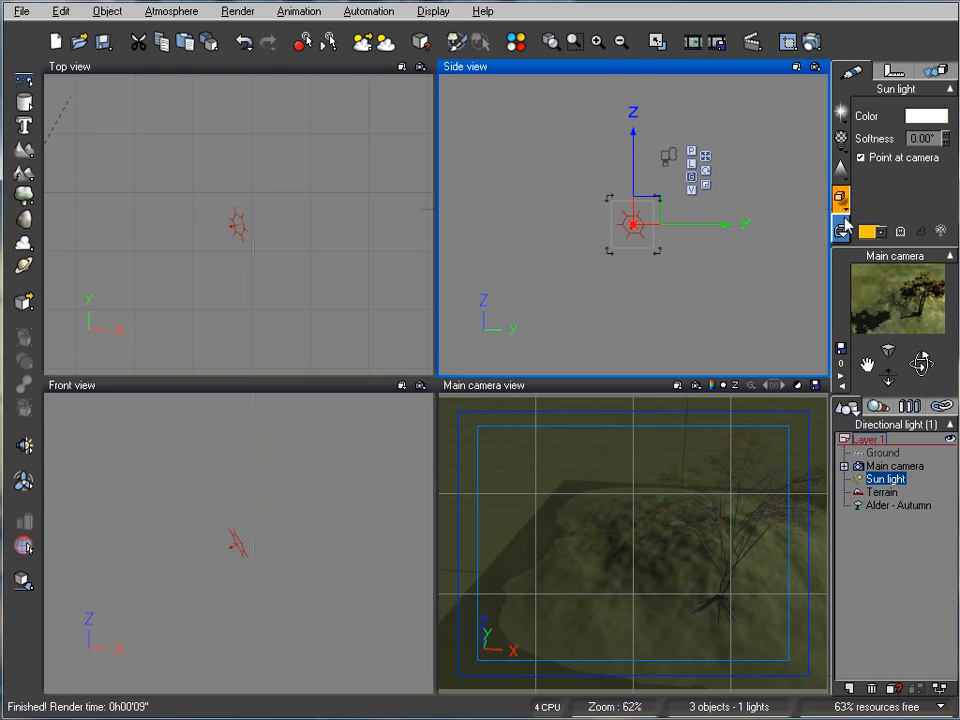
Turn off the shadow map in the sun light's shadow settings
{"action": "right_click", "coordinate": [886, 483]}
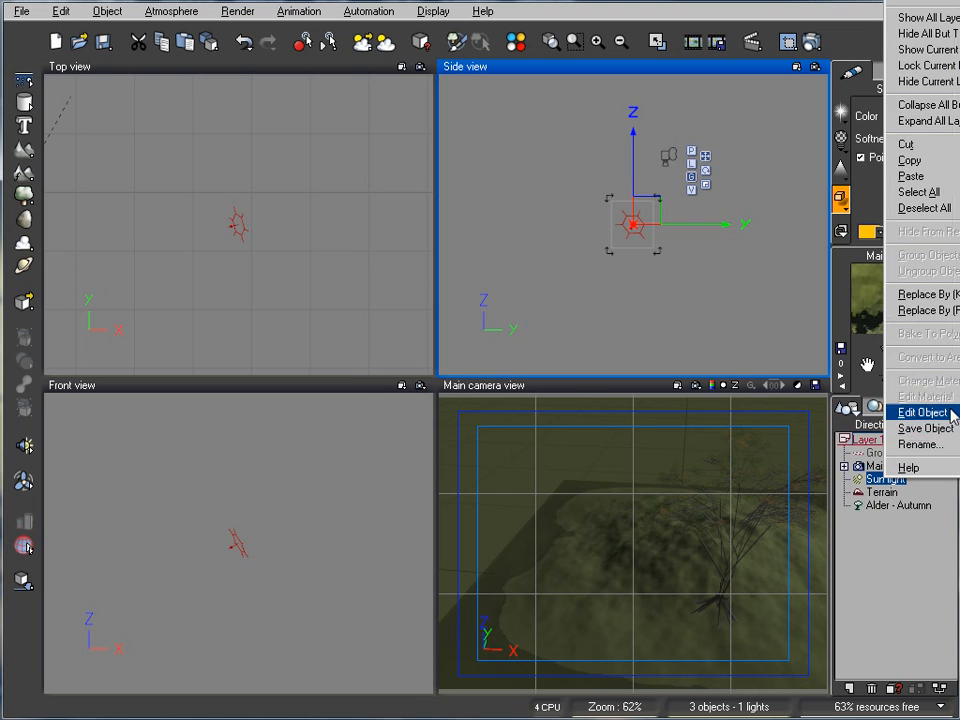
{"action": "left_click", "coordinate": [898, 412]}
{"action": "left_click", "coordinate": [370, 341]}
{"action": "left_click", "coordinate": [739, 611]}
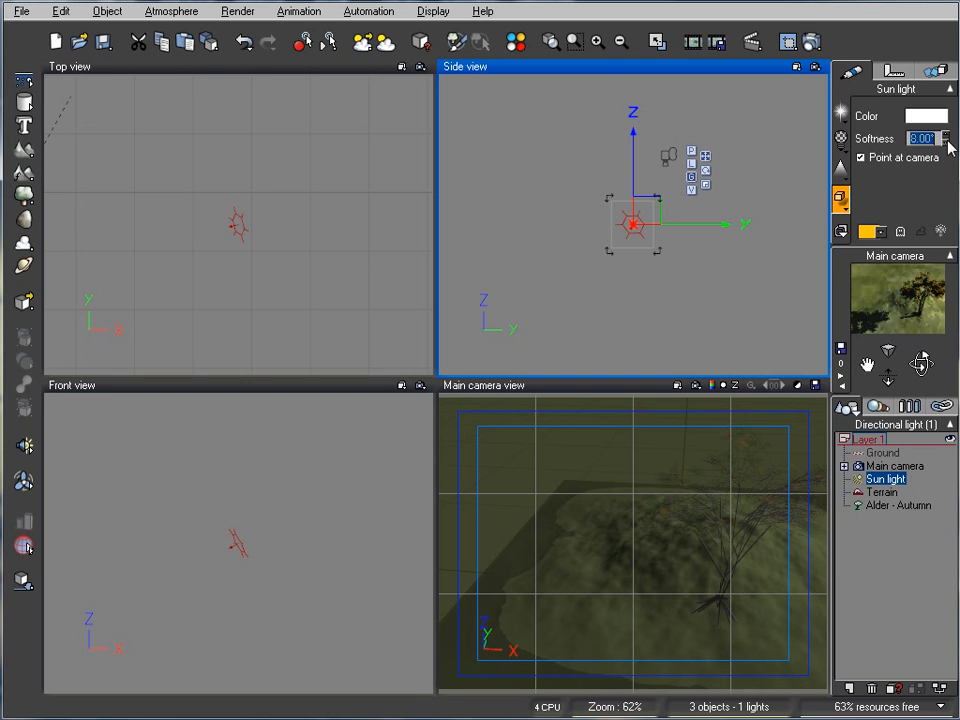
Set the sun light's softness to 15° and render the scene
{"action": "left_click_drag", "start_coordinate": [949, 146], "coordinate": [949, 136]}
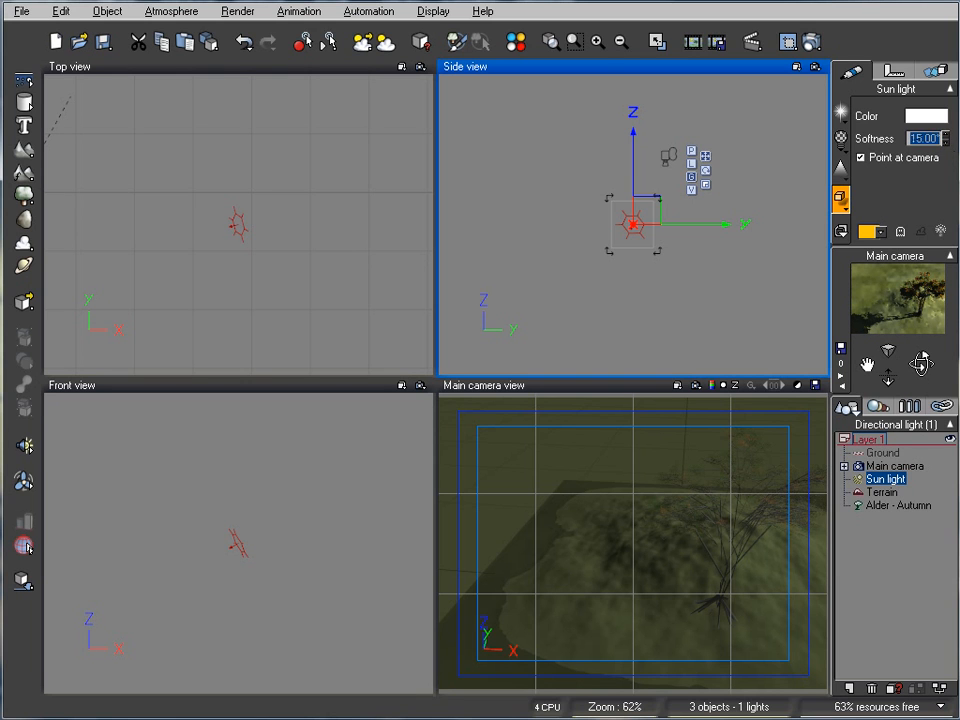
{"action": "left_click", "coordinate": [815, 41]}
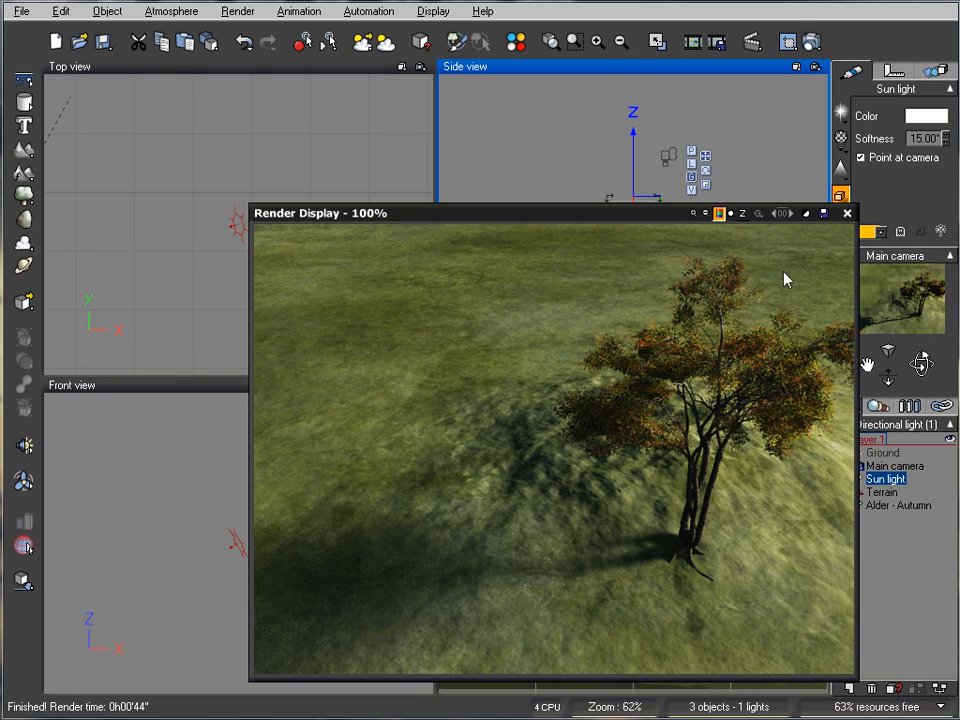
{"action": "left_click", "coordinate": [847, 213]}
Reduce the sun light's softness to 5°, render the scene again and reposition the render display
{"action": "left_click_drag", "start_coordinate": [946, 141], "coordinate": [946, 152]}
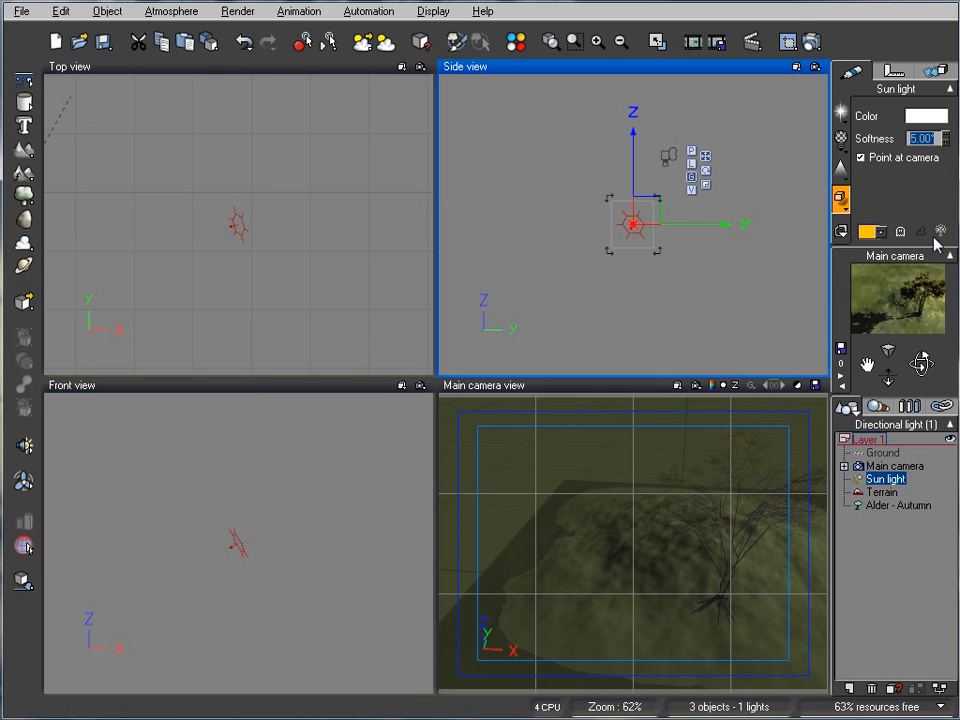
{"action": "left_click", "coordinate": [811, 42]}
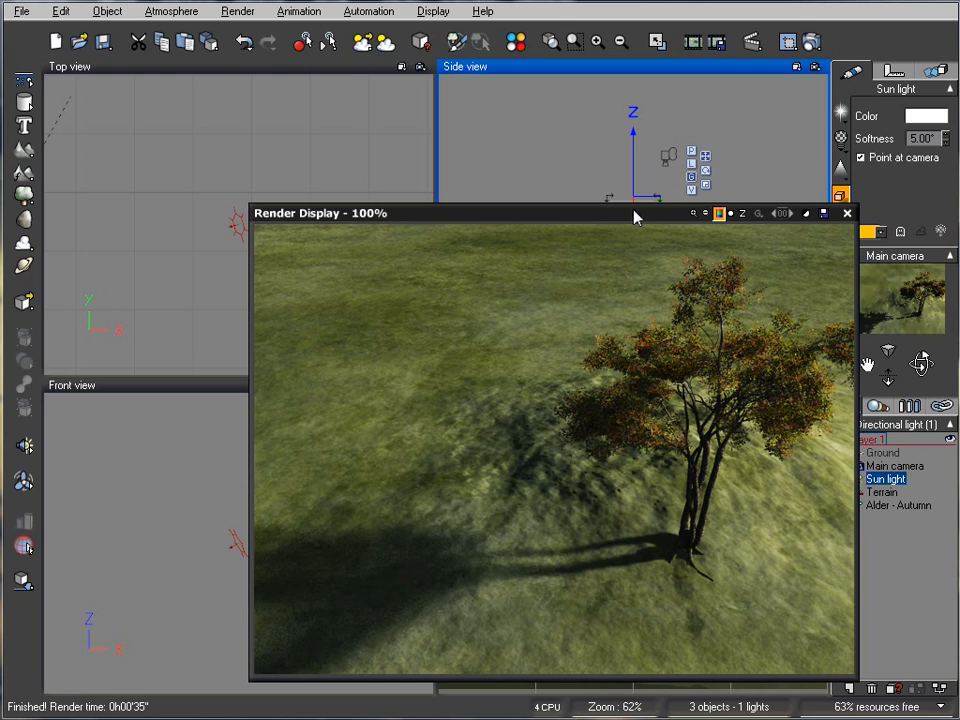
{"action": "left_click_drag", "start_coordinate": [634, 217], "coordinate": [601, 170]}
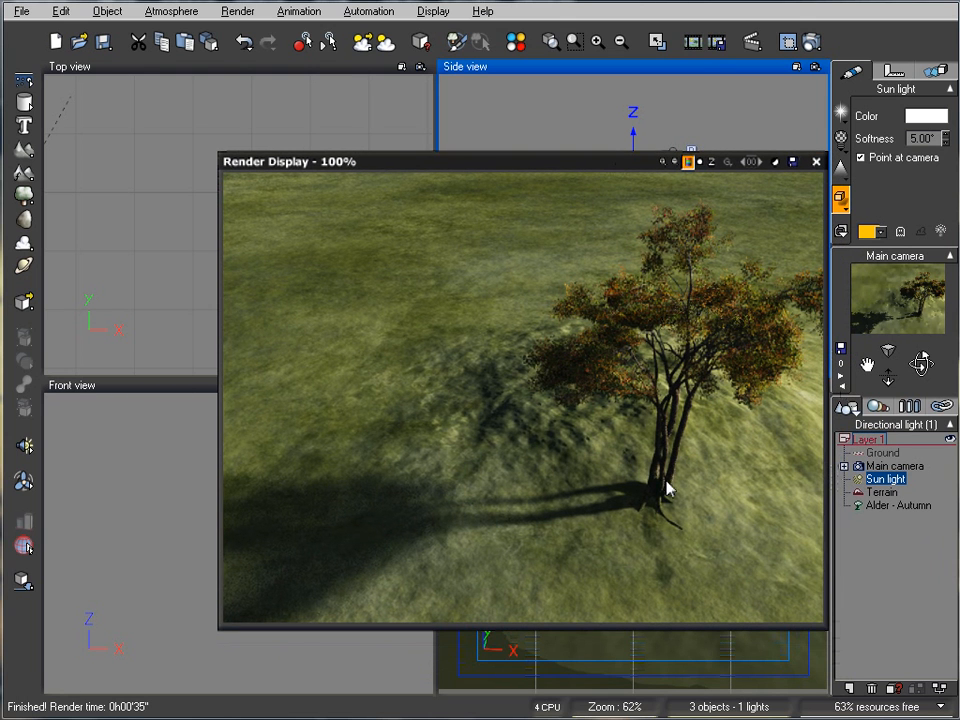